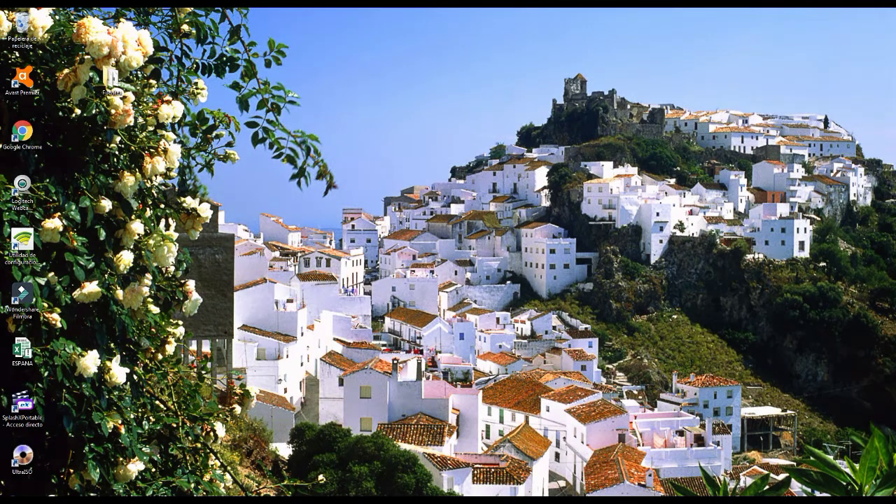
# Step: Refresh the desktop several times from its context menu
pyautogui.rightClick(270, 184)
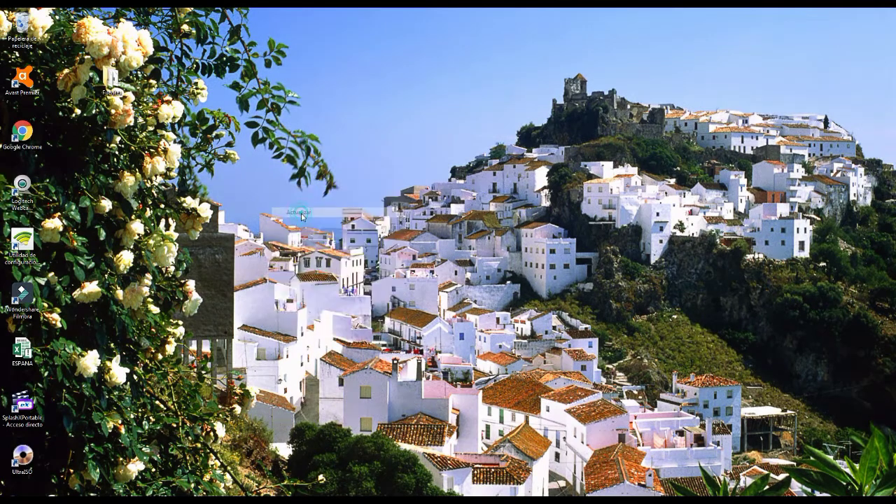
pyautogui.rightClick(302, 216)
pyautogui.click(322, 240)
pyautogui.rightClick(275, 203)
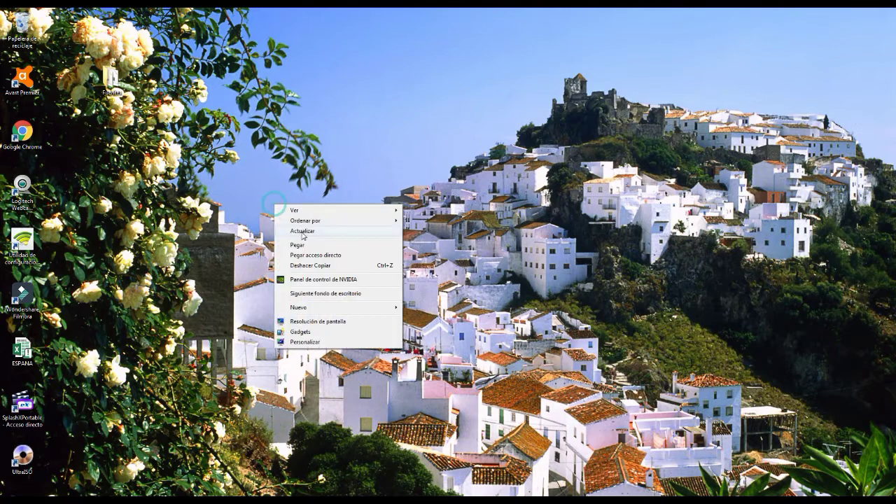
pyautogui.click(302, 231)
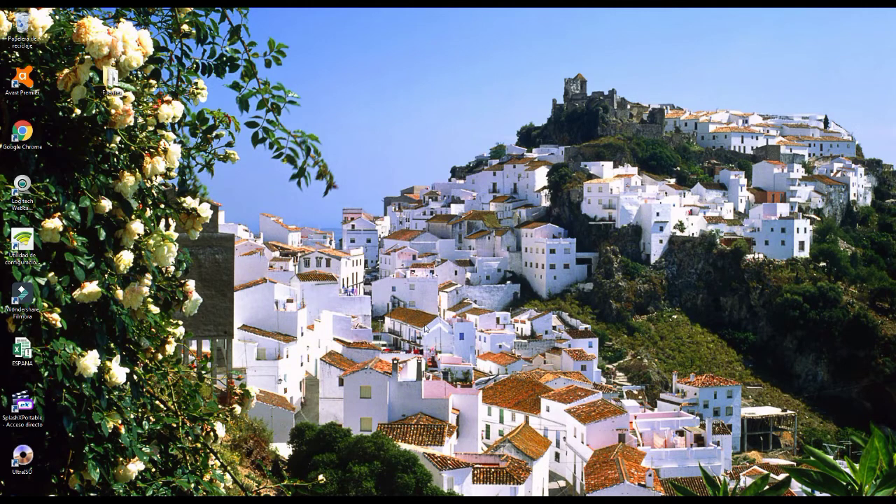
pyautogui.rightClick(350, 250)
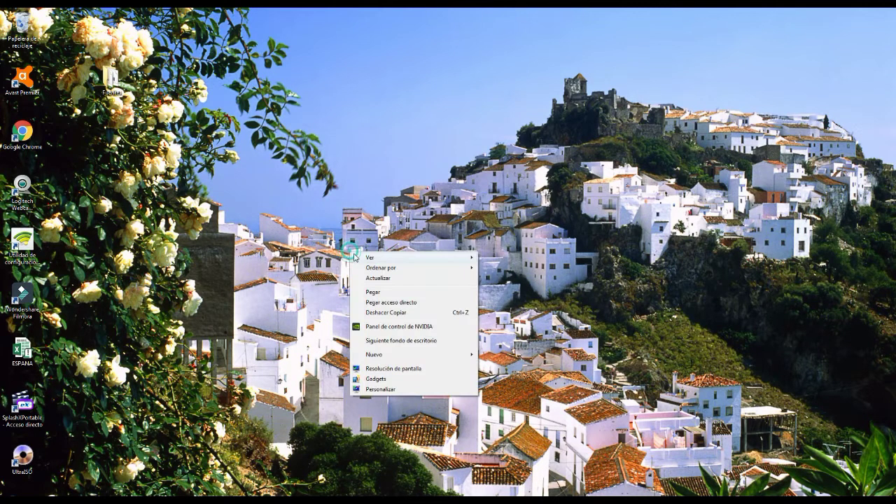
pyautogui.click(378, 283)
pyautogui.rightClick(272, 202)
pyautogui.click(310, 232)
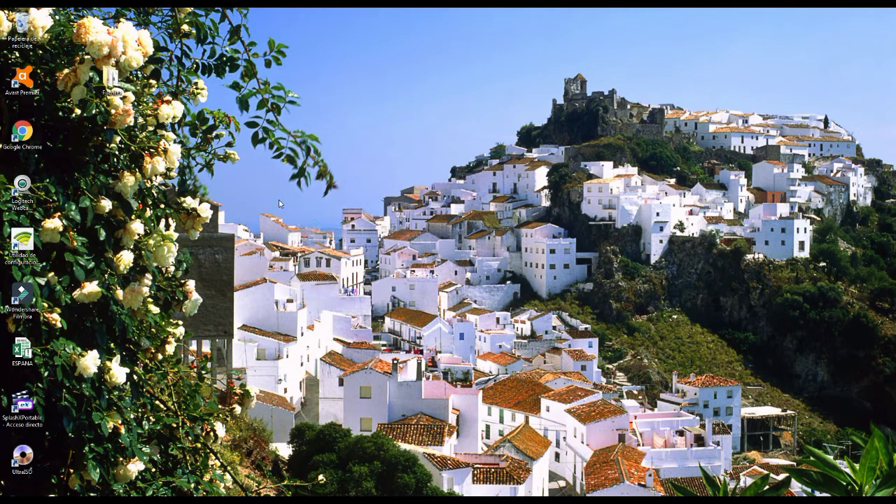
pyautogui.rightClick(279, 201)
pyautogui.click(323, 228)
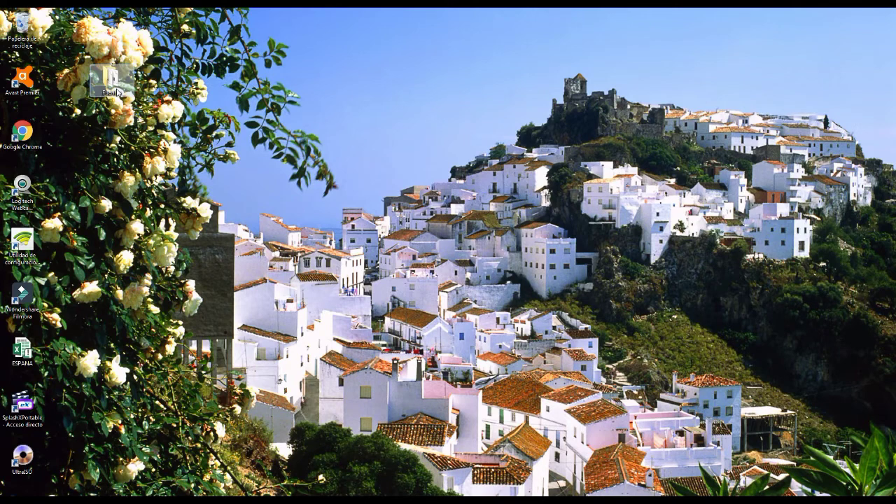
# Step: Open the desktop's Fuentes folder, dismiss the Windows Update notice, and refresh the listing
pyautogui.doubleClick(112, 81)
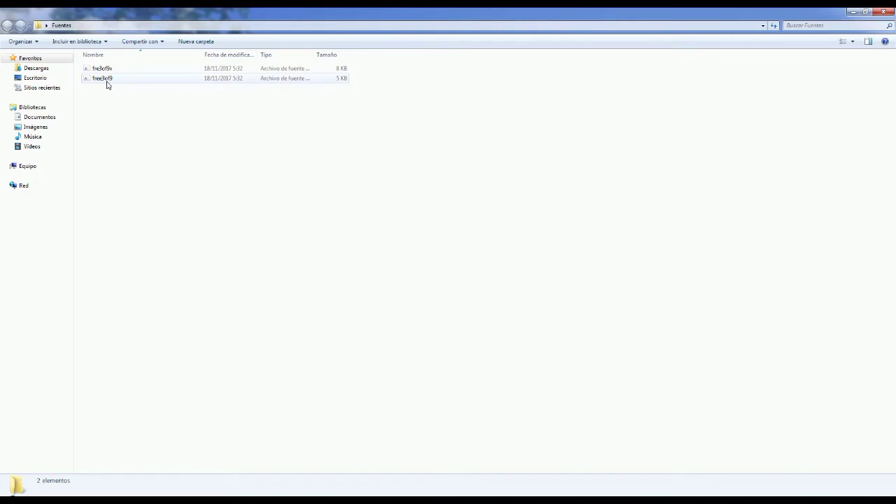
pyautogui.moveTo(108, 84)
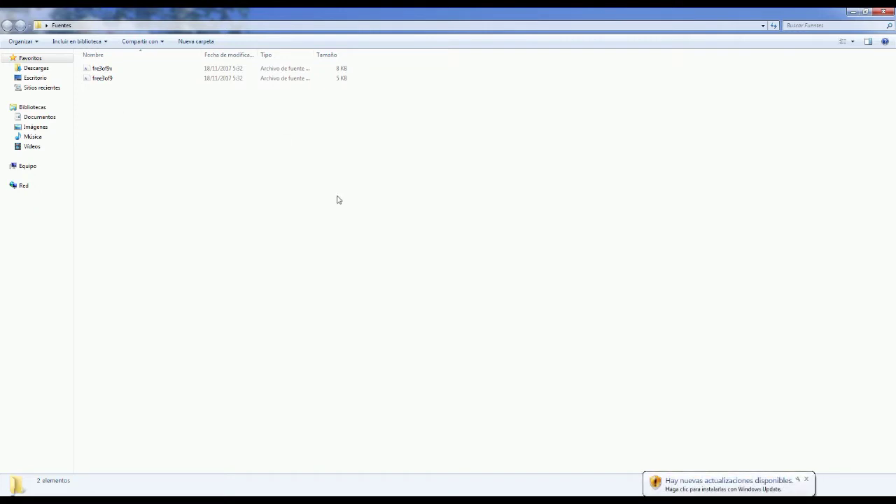
pyautogui.click(807, 481)
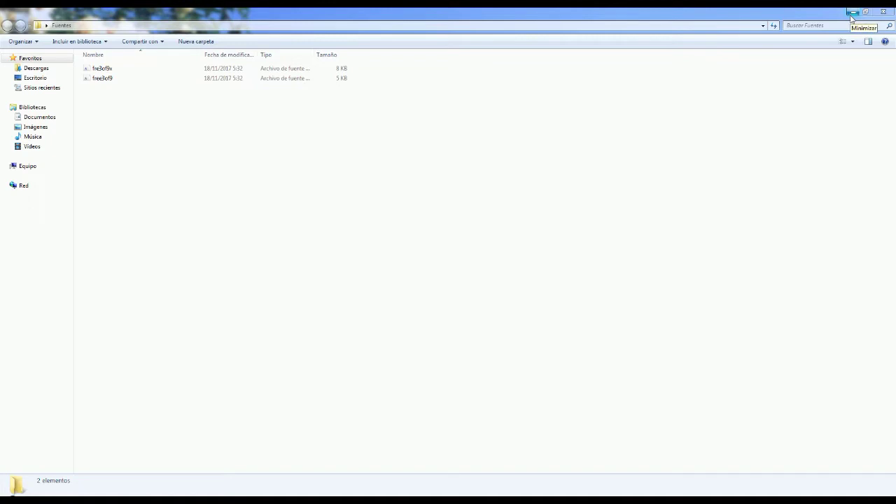
pyautogui.rightClick(383, 180)
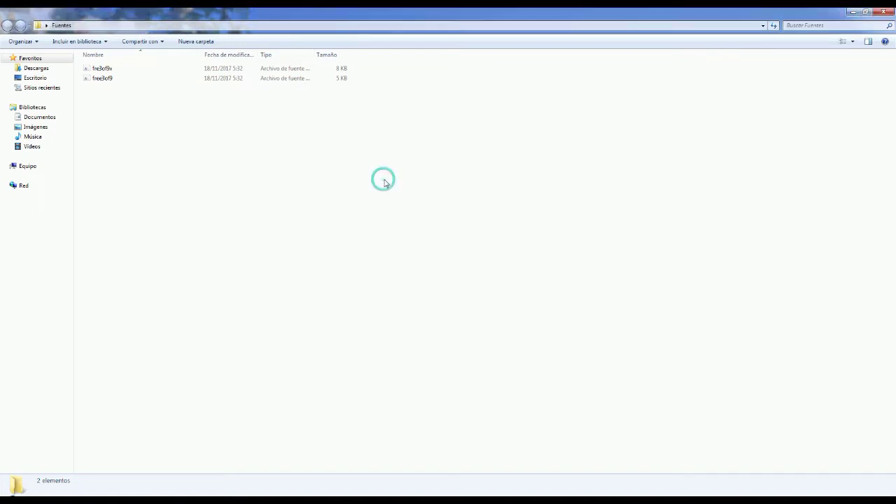
pyautogui.click(401, 216)
# Step: Install the fre3of9x font file from its context menu
pyautogui.click(97, 70)
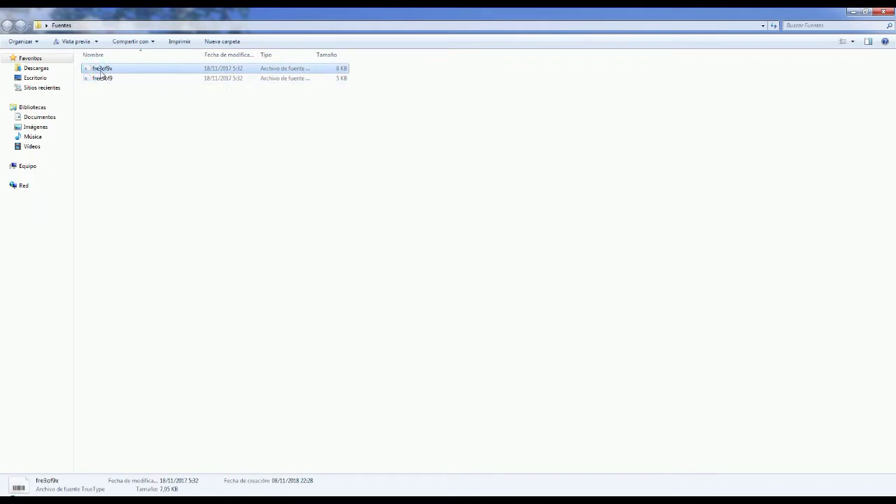
pyautogui.click(143, 134)
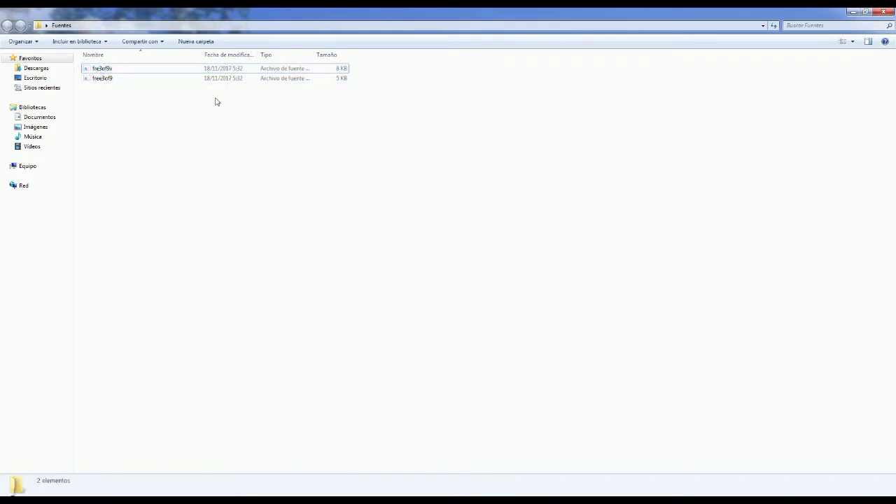
pyautogui.click(106, 71)
pyautogui.rightClick(105, 71)
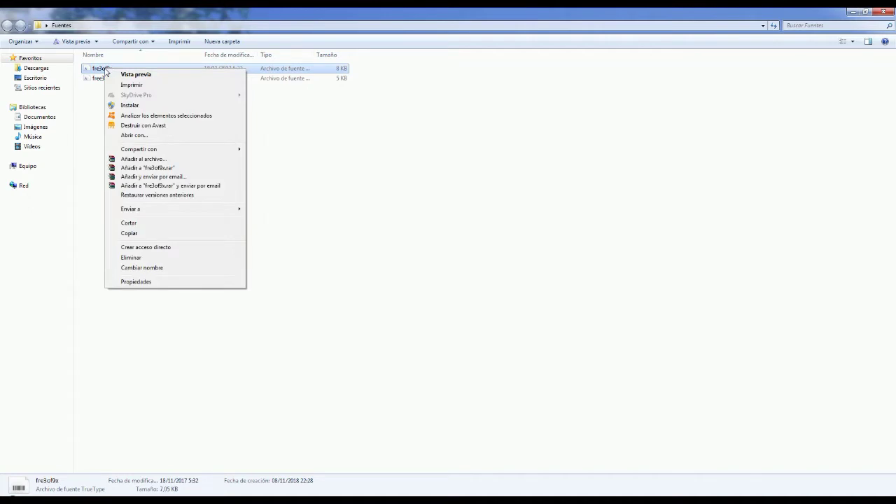
pyautogui.click(282, 121)
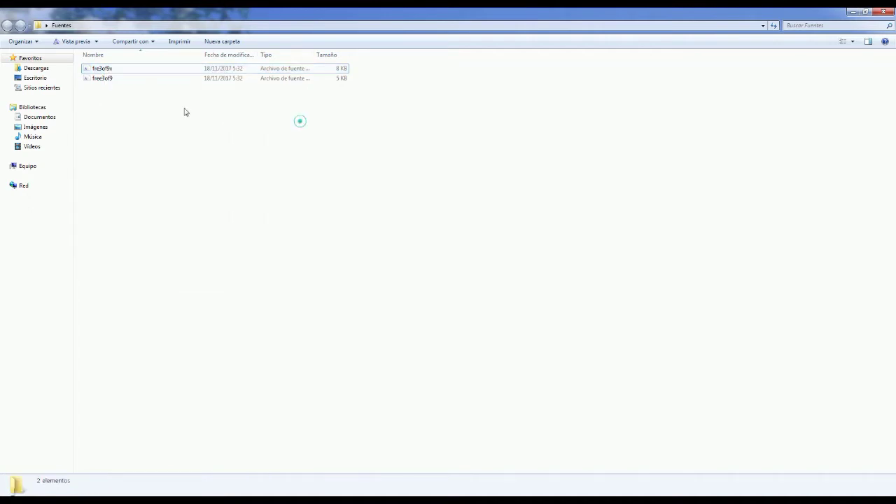
pyautogui.rightClick(108, 71)
pyautogui.click(134, 107)
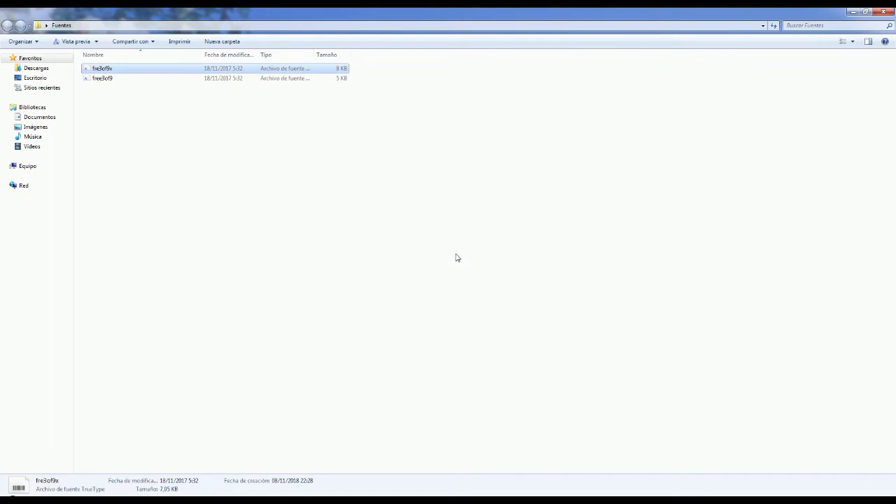
# Step: Copy the free3of9 font file to the clipboard
pyautogui.click(200, 128)
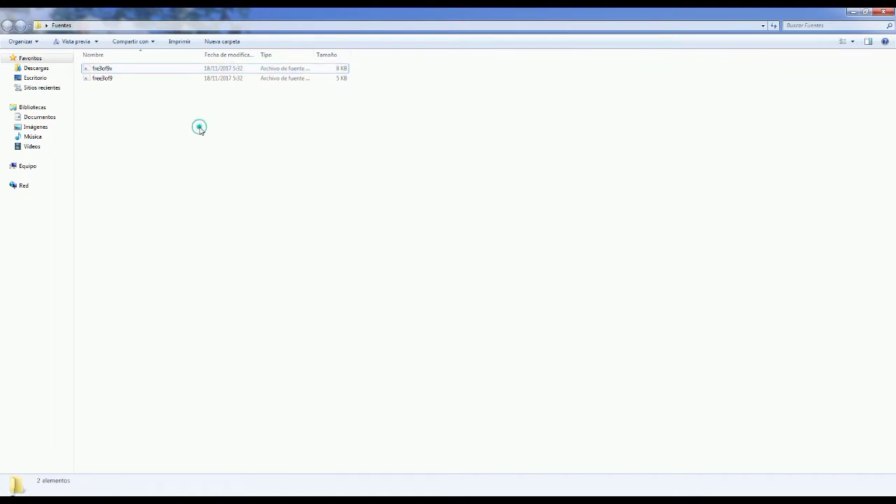
pyautogui.click(117, 79)
pyautogui.rightClick(117, 79)
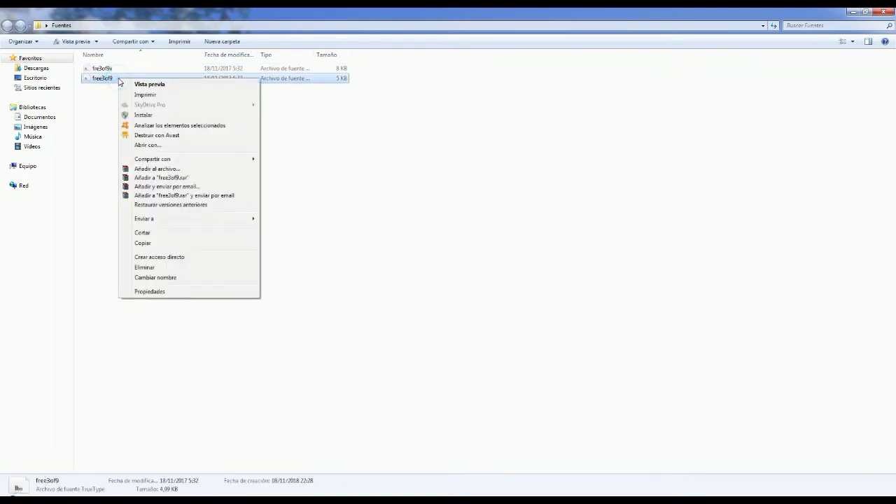
pyautogui.click(146, 243)
pyautogui.press('super')
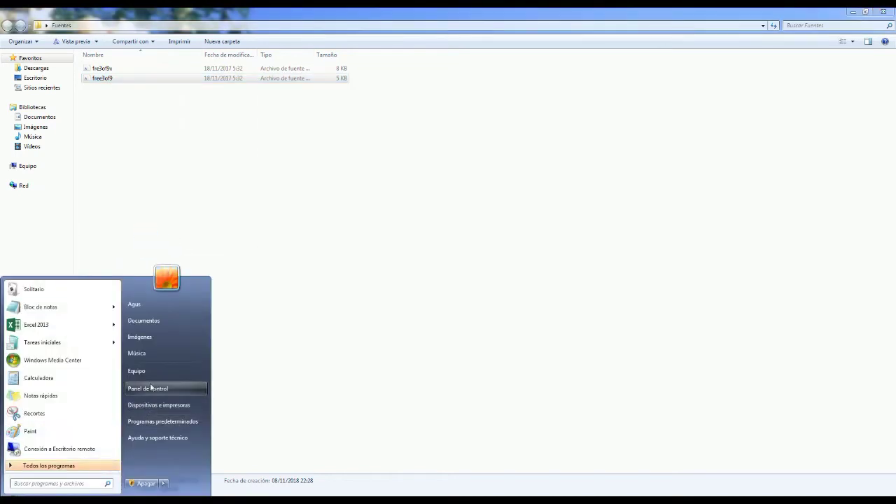
# Step: Paste free3of9 into Control Panel's Fonts, confirm Free 3 of 9 is listed, then close it
pyautogui.click(150, 387)
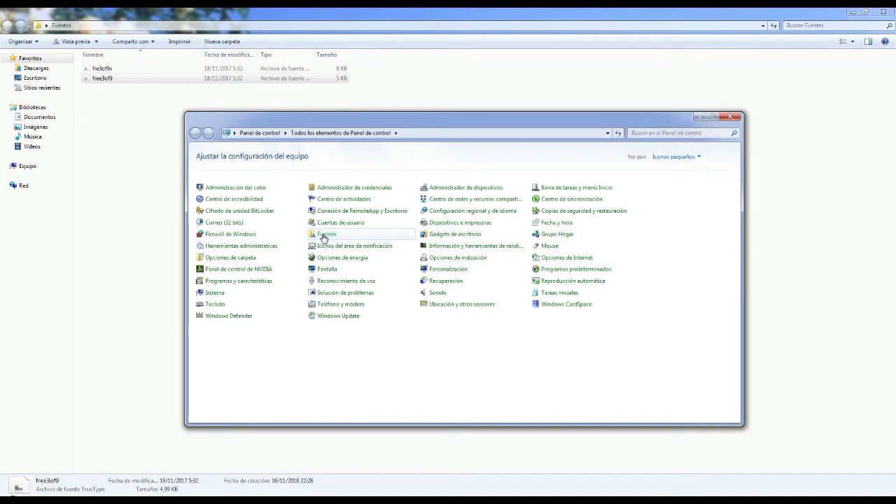
pyautogui.click(324, 238)
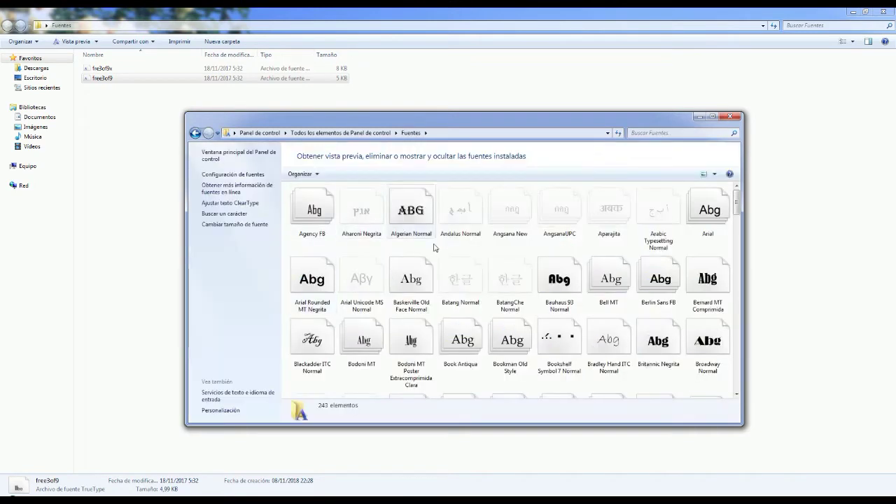
pyautogui.rightClick(366, 248)
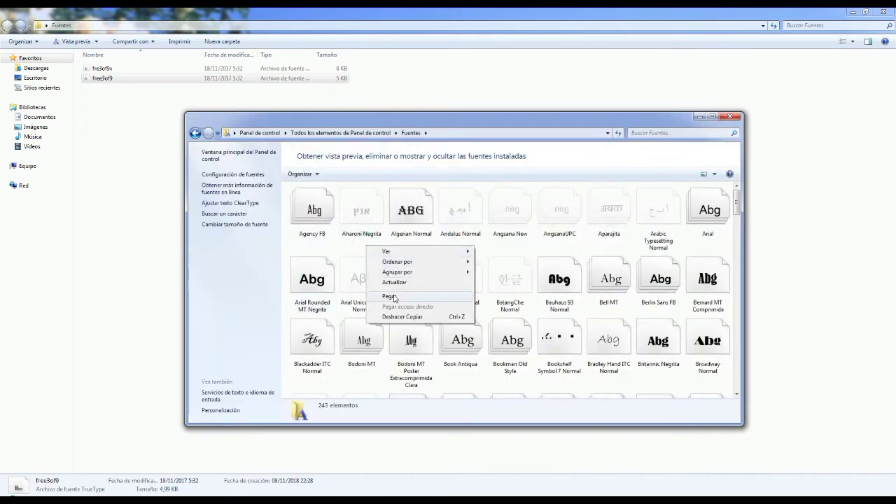
pyautogui.click(394, 295)
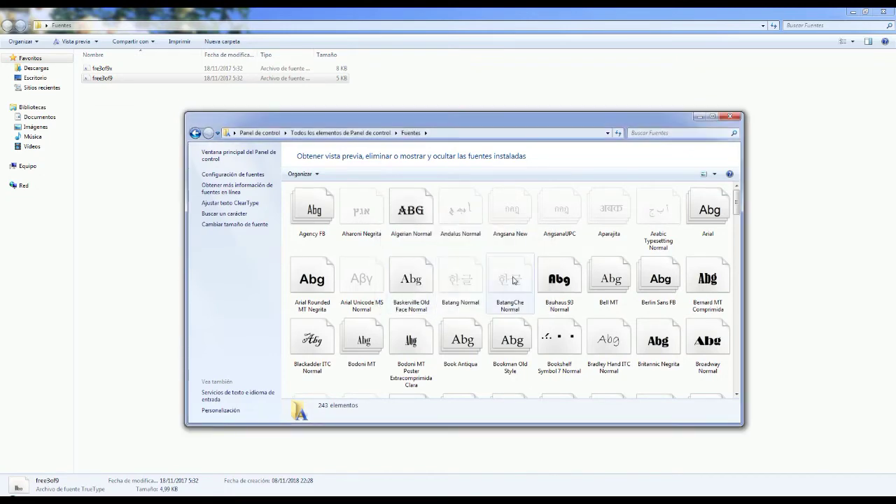
pyautogui.scroll(-5, 513, 280)
pyautogui.scroll(-5, 513, 280)
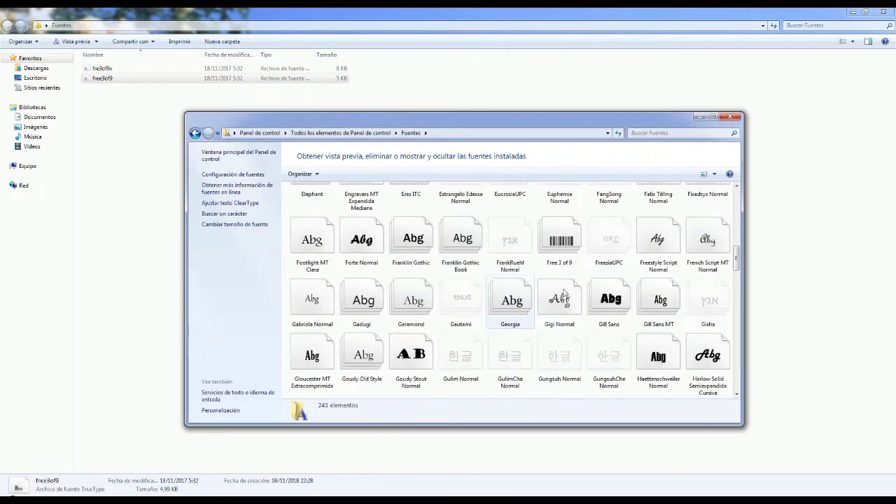
pyautogui.click(563, 248)
pyautogui.scroll(-5, 563, 248)
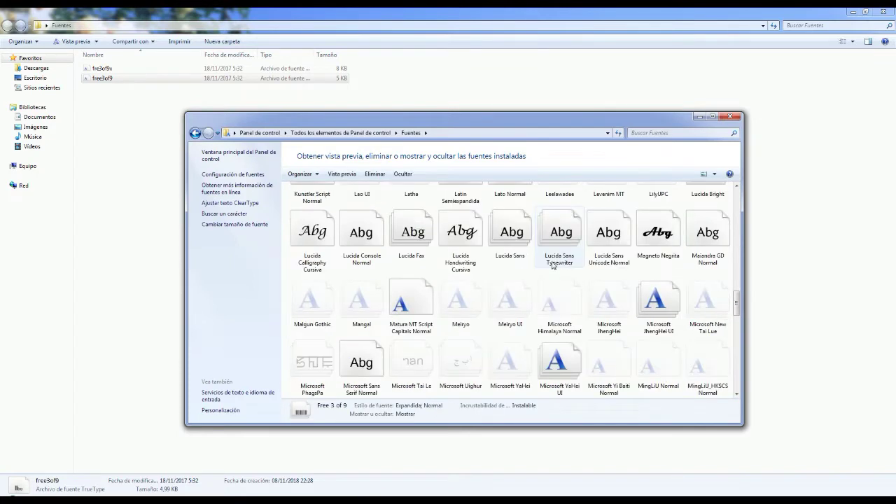
pyautogui.click(712, 117)
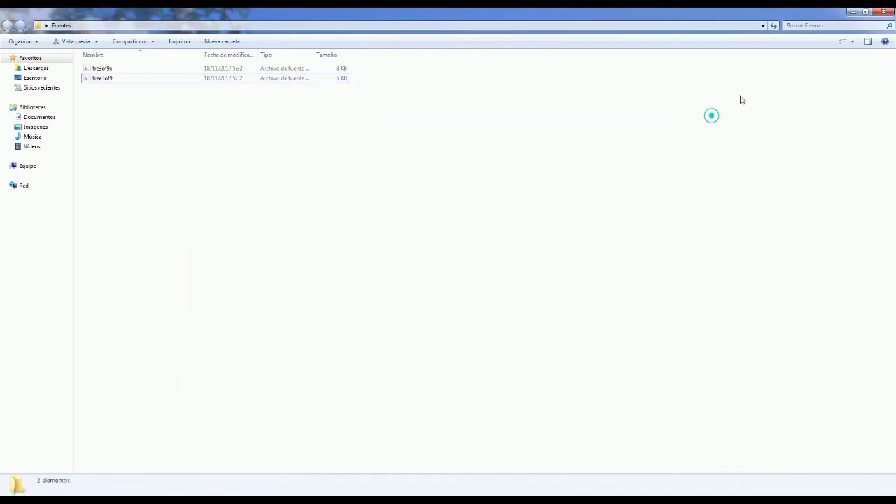
# Step: Close the Fuentes folder and start Excel 2013 with a blank workbook
pyautogui.click(881, 13)
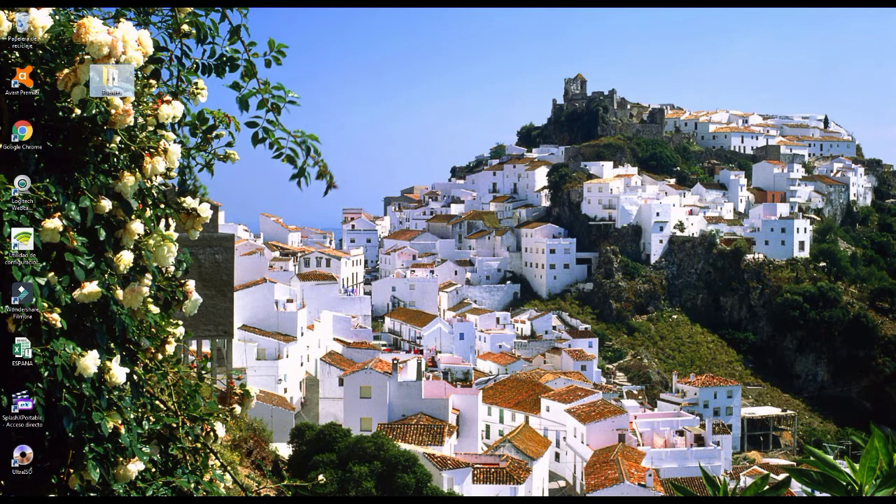
pyautogui.press('super')
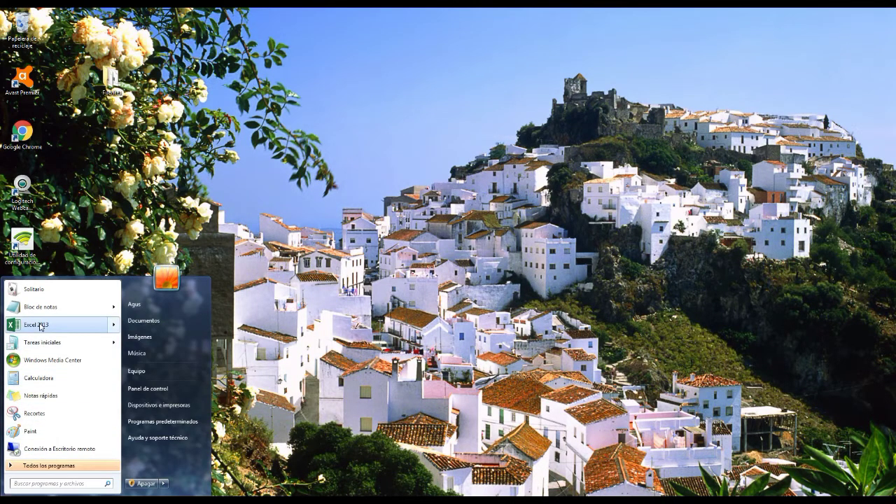
pyautogui.click(308, 249)
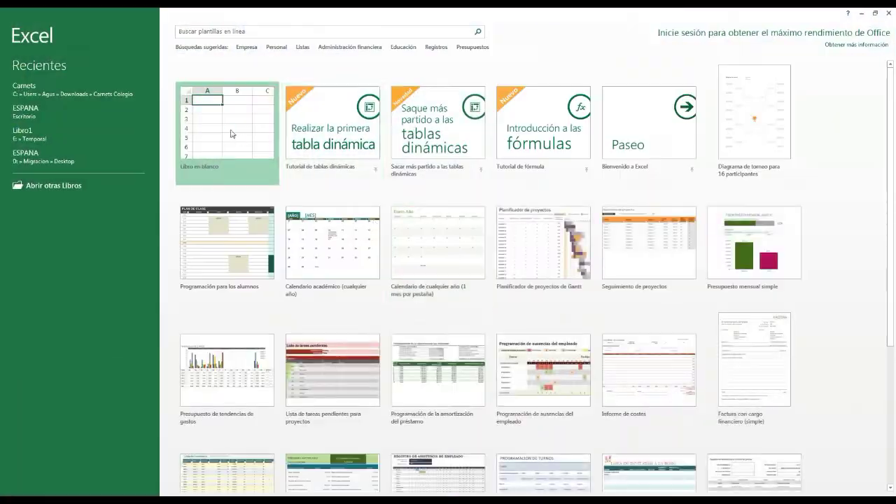
pyautogui.click(230, 130)
# Step: Set row 3 height to 60 and widen column B to about 310 pixels
pyautogui.click(230, 129)
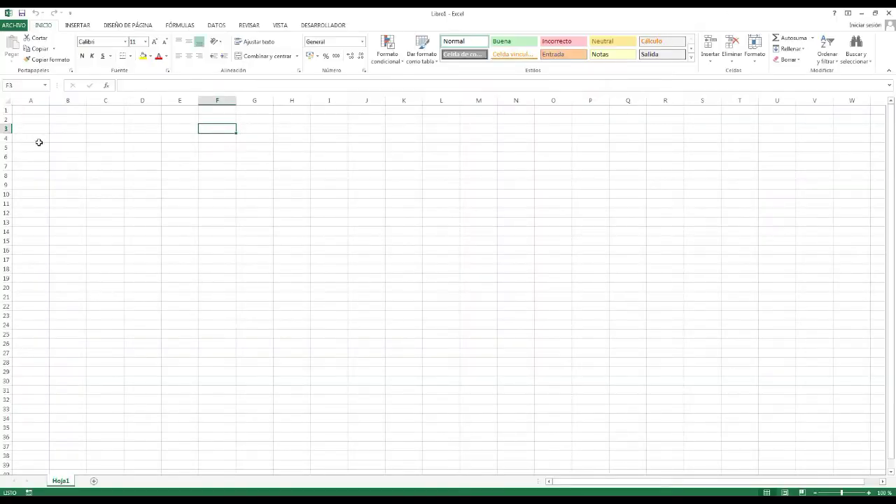
pyautogui.rightClick(7, 128)
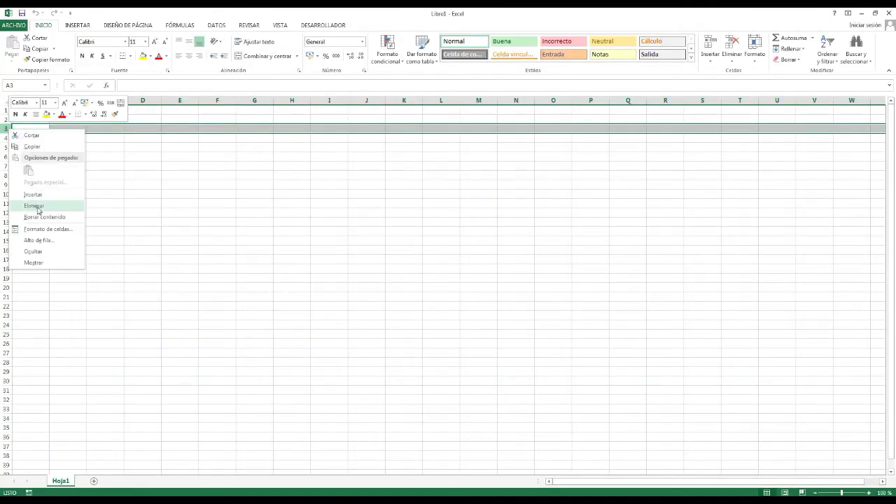
pyautogui.click(38, 240)
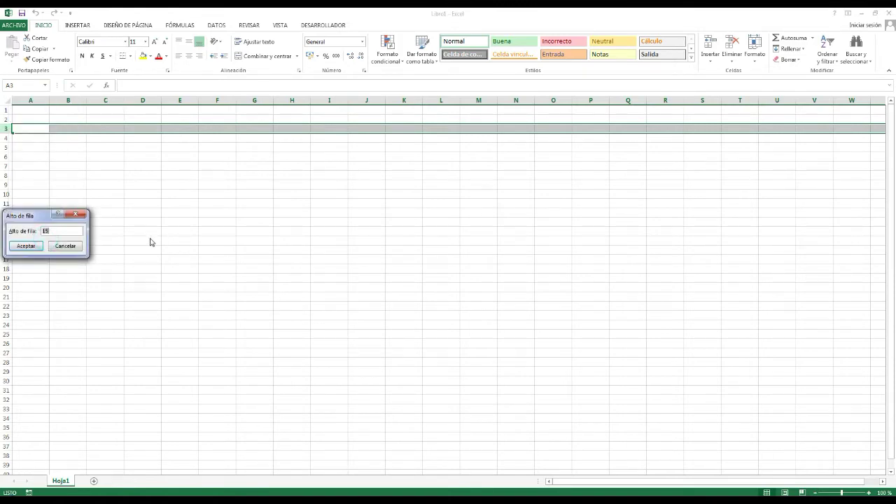
pyautogui.write('60')
pyautogui.press('Return')
pyautogui.click(150, 241)
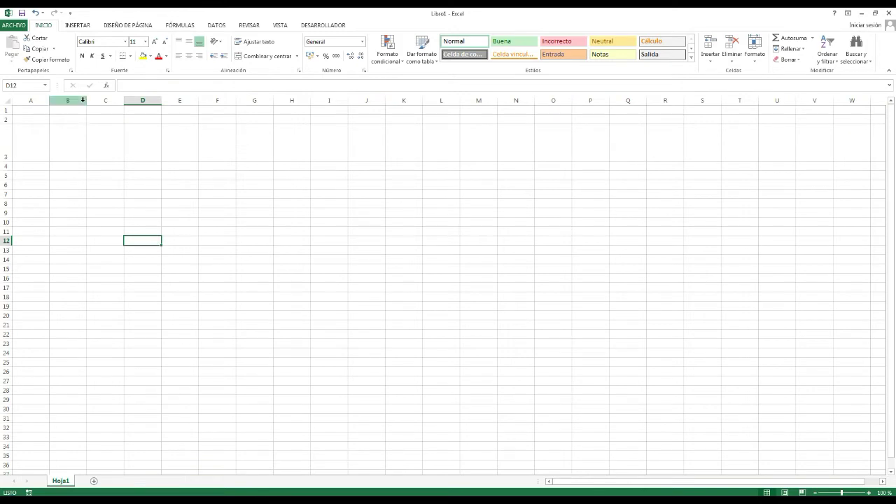
pyautogui.moveTo(87, 100); pyautogui.dragTo(267, 126)
# Step: Give B3 the Free 3 of 9 Extended font and type Casa2010
pyautogui.click(103, 137)
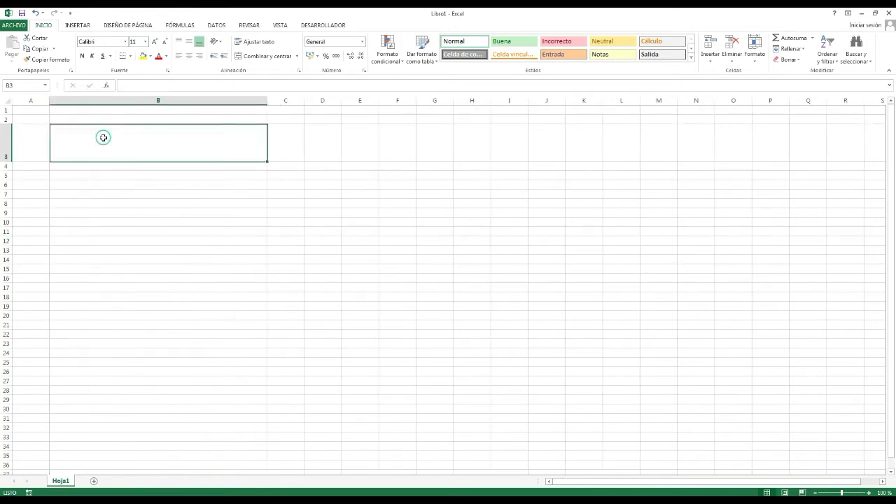
pyautogui.click(127, 42)
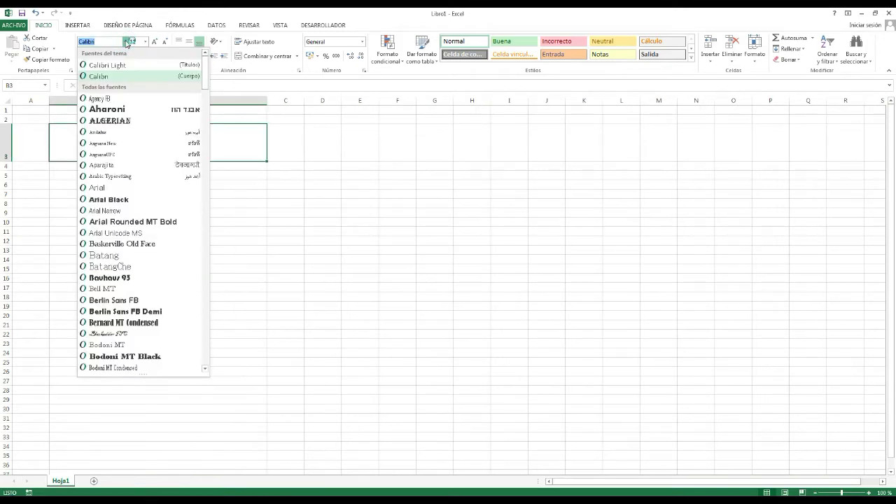
pyautogui.scroll(-3, 136, 140)
pyautogui.scroll(-3, 137, 157)
pyautogui.scroll(-5, 137, 156)
pyautogui.scroll(-3, 138, 156)
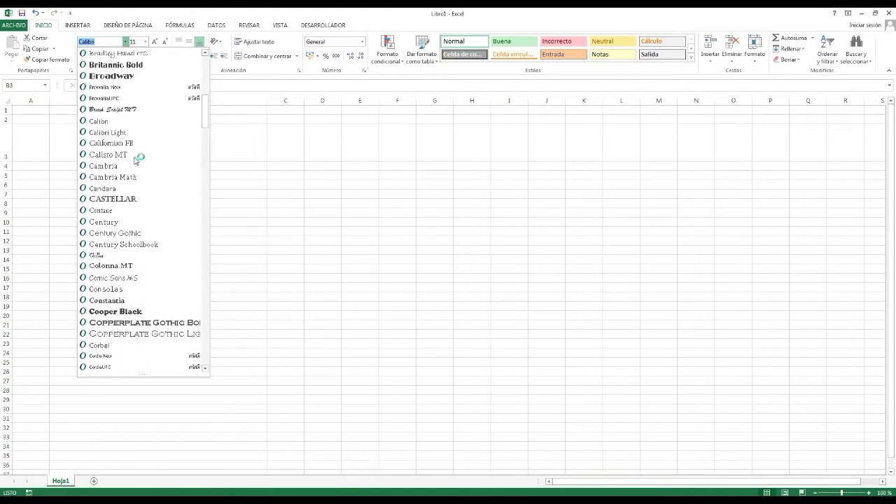
pyautogui.scroll(-1, 138, 157)
pyautogui.scroll(-4, 138, 157)
pyautogui.scroll(-3, 137, 158)
pyautogui.scroll(-2, 138, 157)
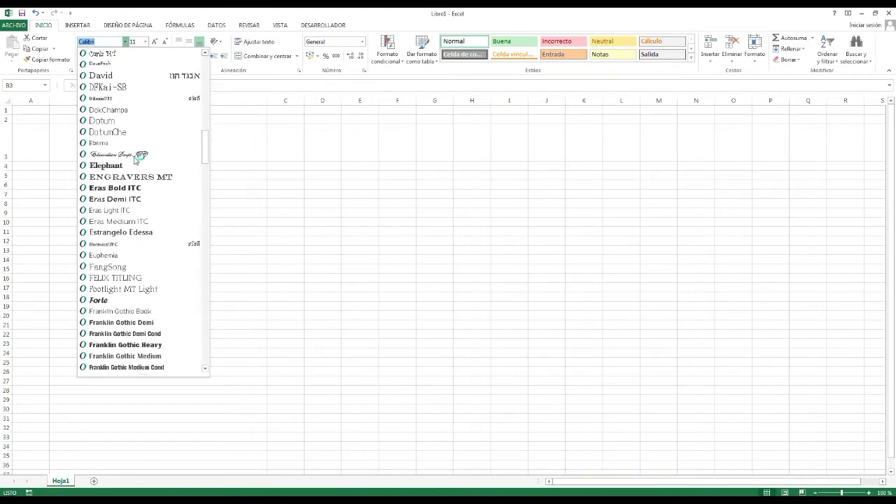
pyautogui.scroll(-2, 139, 152)
pyautogui.scroll(-2, 139, 154)
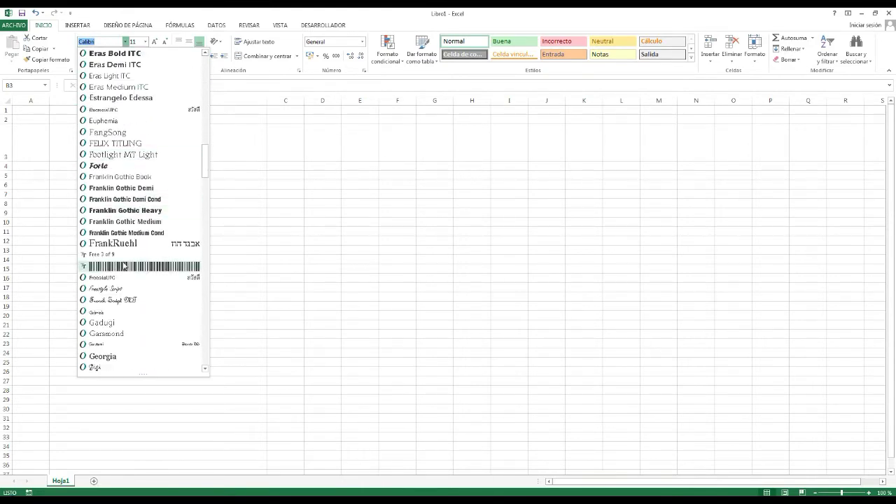
pyautogui.click(124, 267)
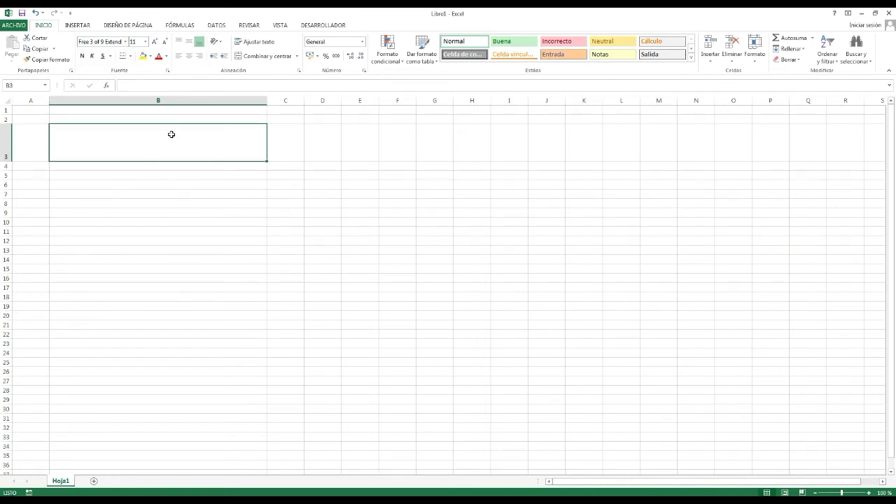
pyautogui.write('CA')
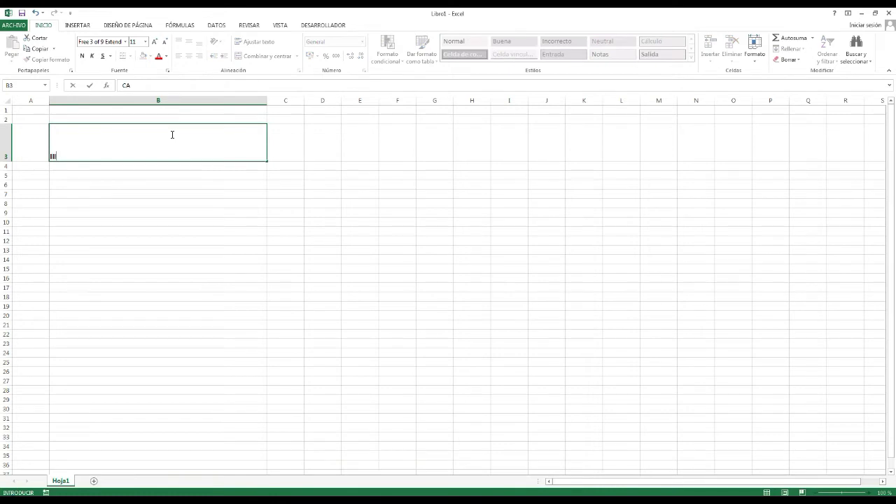
pyautogui.write('sa')
pyautogui.press('BackSpace')
pyautogui.press('BackSpace')
pyautogui.press('BackSpace')
pyautogui.write('asa')
pyautogui.write('2')
pyautogui.write('010')
# Step: Commit Casa2010 and center it horizontally and vertically in B3
pyautogui.click(186, 186)
pyautogui.click(144, 152)
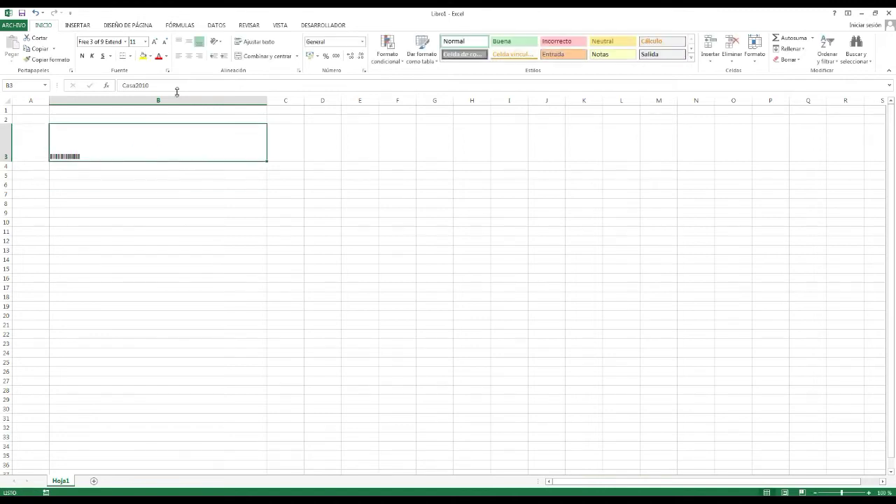
pyautogui.click(189, 56)
pyautogui.click(189, 41)
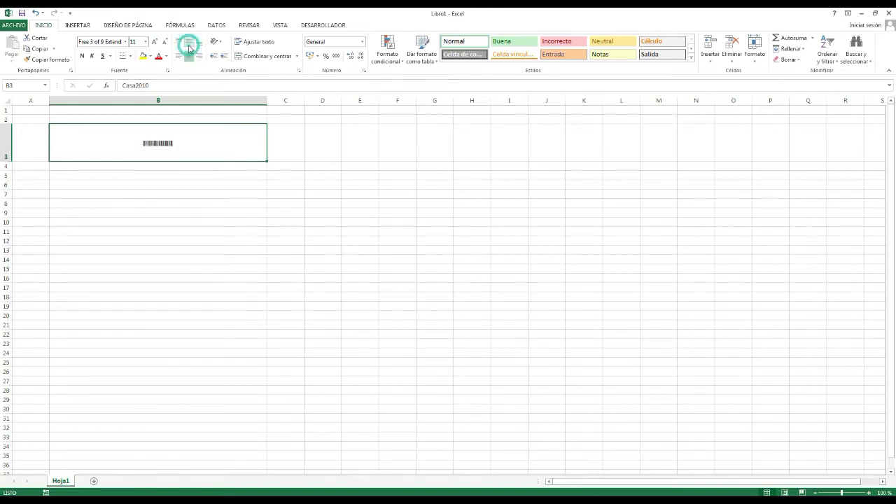
# Step: Enlarge the B3 barcode's font size to 48 and adjust its vertical alignment
pyautogui.click(154, 41)
pyautogui.click(154, 41)
pyautogui.click(154, 42)
pyautogui.click(154, 41)
pyautogui.click(154, 41)
pyautogui.click(154, 41)
pyautogui.click(154, 42)
pyautogui.click(153, 41)
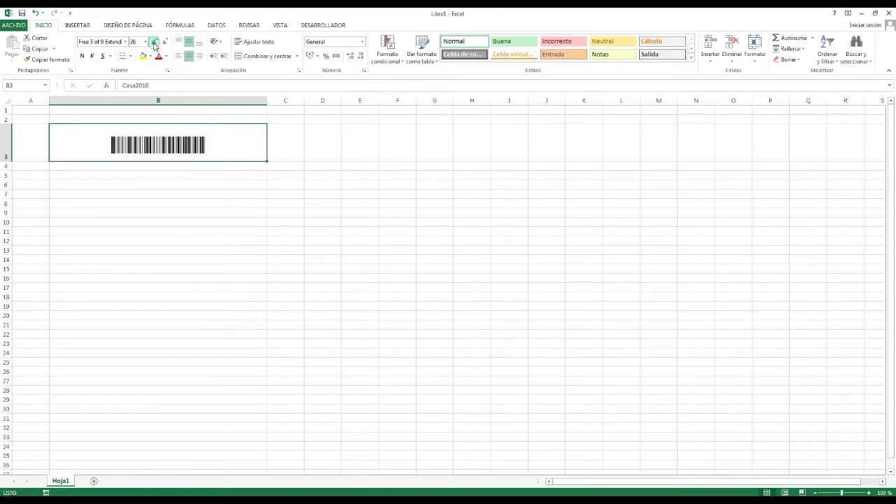
pyautogui.click(154, 41)
pyautogui.click(225, 250)
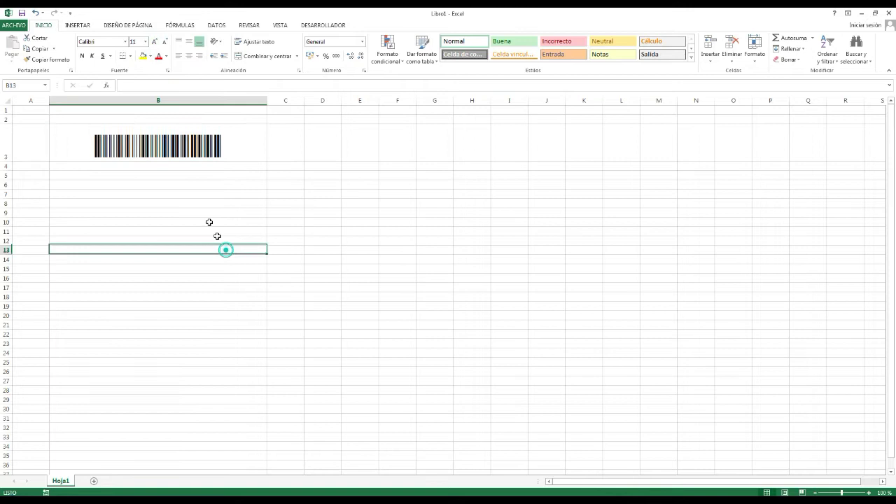
pyautogui.click(177, 156)
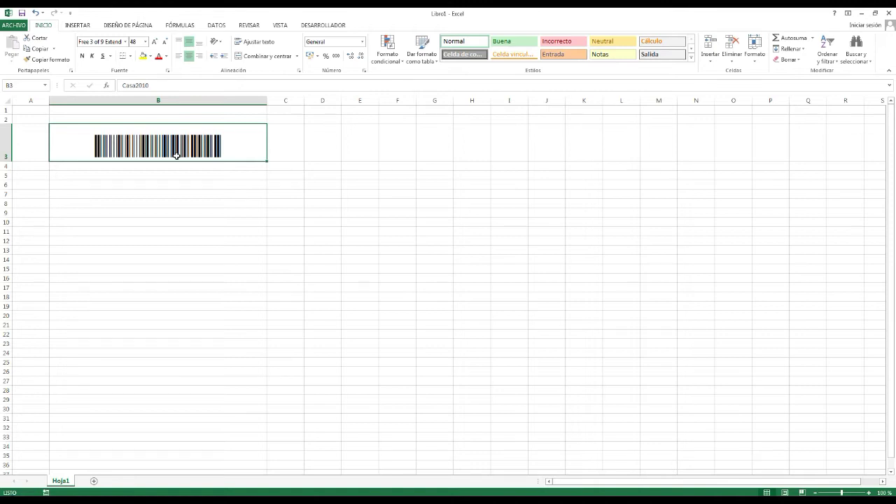
pyautogui.click(179, 41)
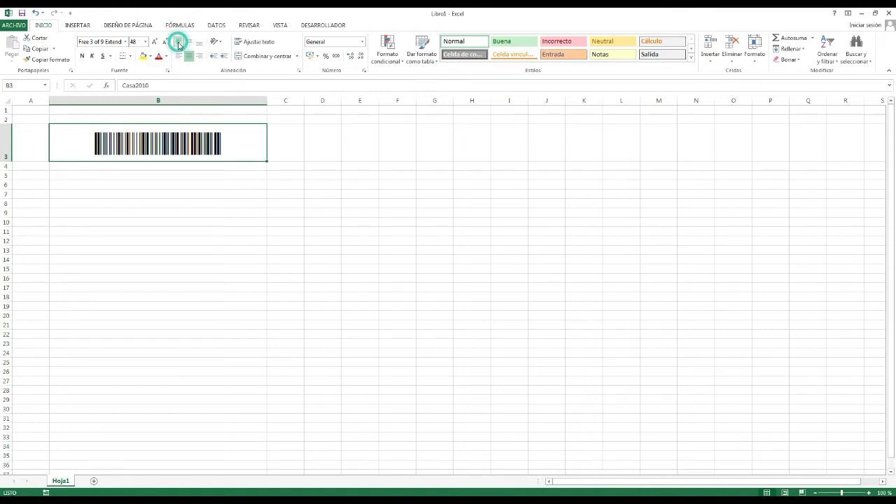
pyautogui.click(226, 176)
pyautogui.click(204, 154)
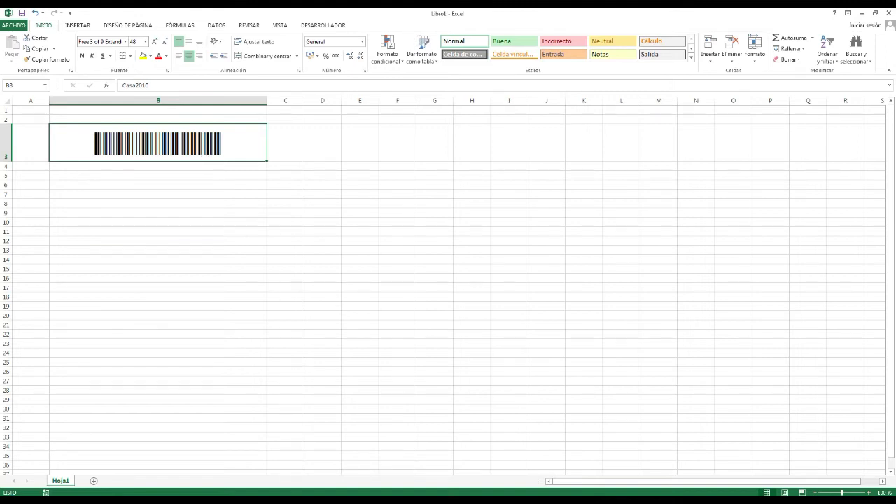
pyautogui.moveTo(280, 500)
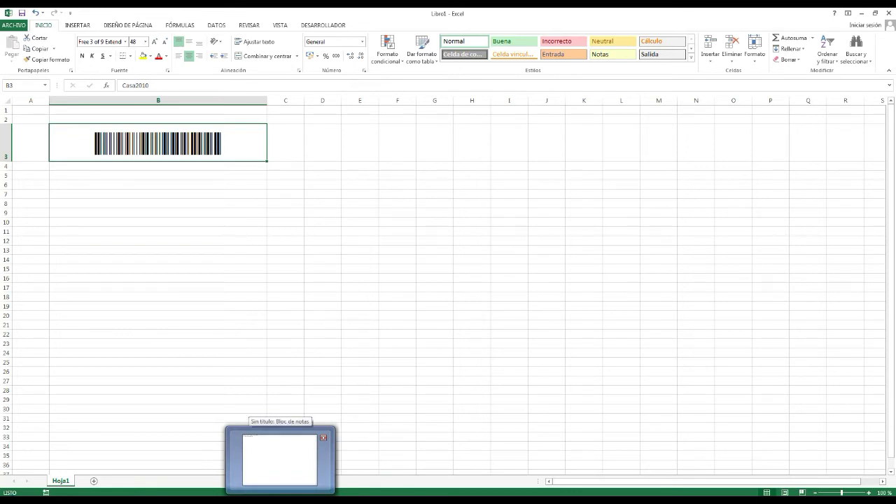
pyautogui.click(280, 459)
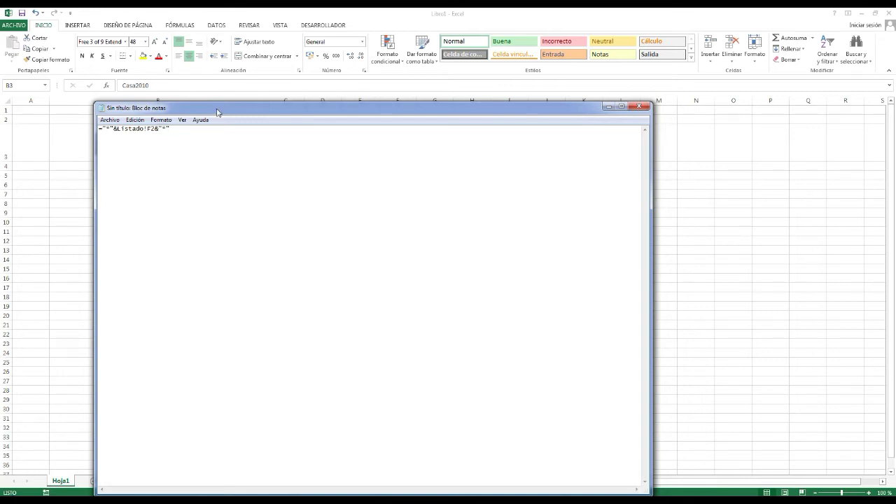
pyautogui.moveTo(217, 108); pyautogui.dragTo(435, 152)
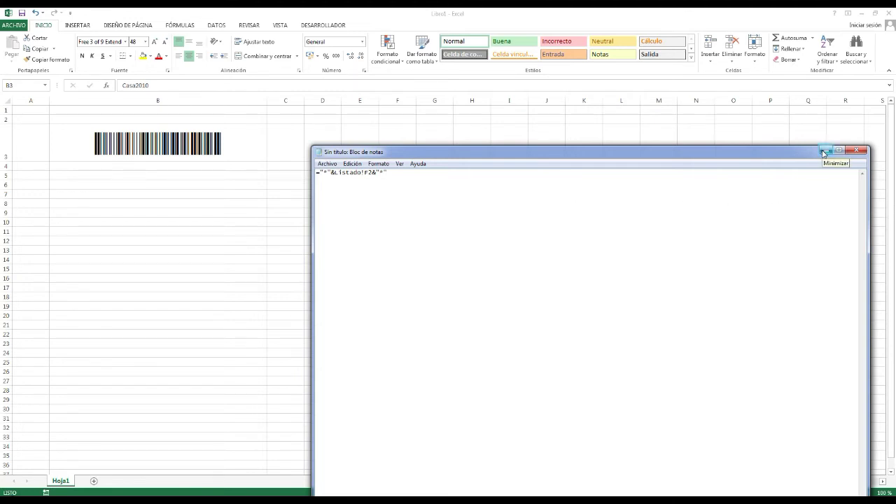
pyautogui.click(826, 153)
# Step: Change B3's text from Casa2010 to Casa2011
pyautogui.click(160, 86)
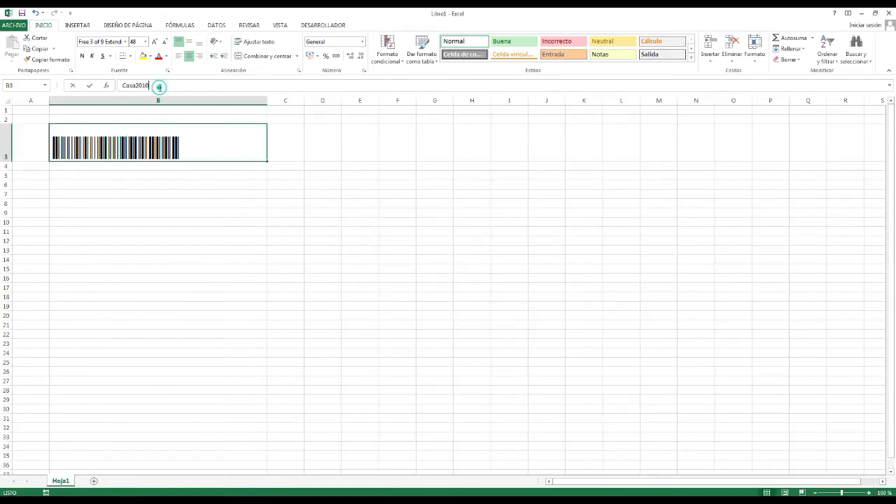
pyautogui.press('BackSpace')
pyautogui.write('1')
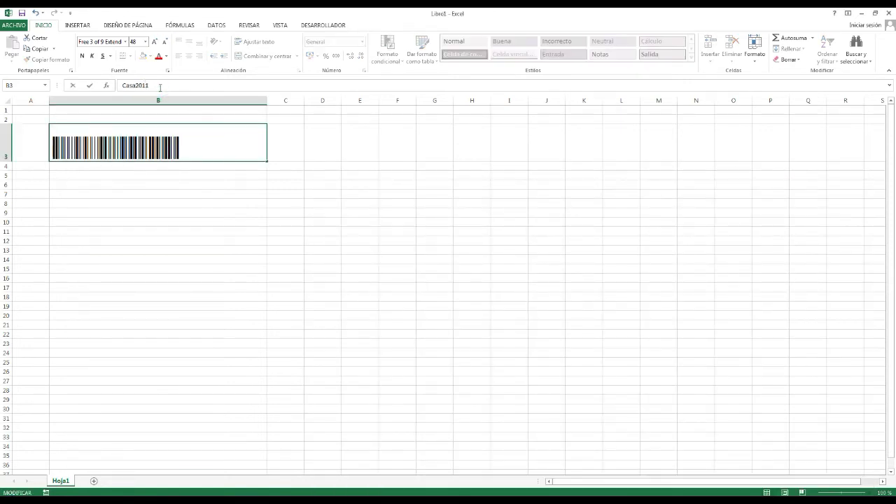
pyautogui.click(154, 208)
pyautogui.click(166, 145)
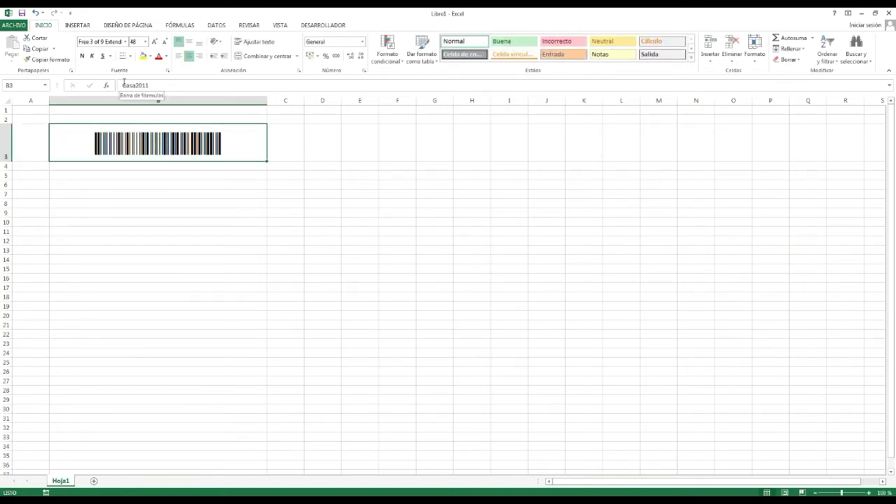
# Step: Wrap B3's entry in asterisks as "*"&Casa2011&"*" and bring up the Notepad reference formula
pyautogui.click(145, 84)
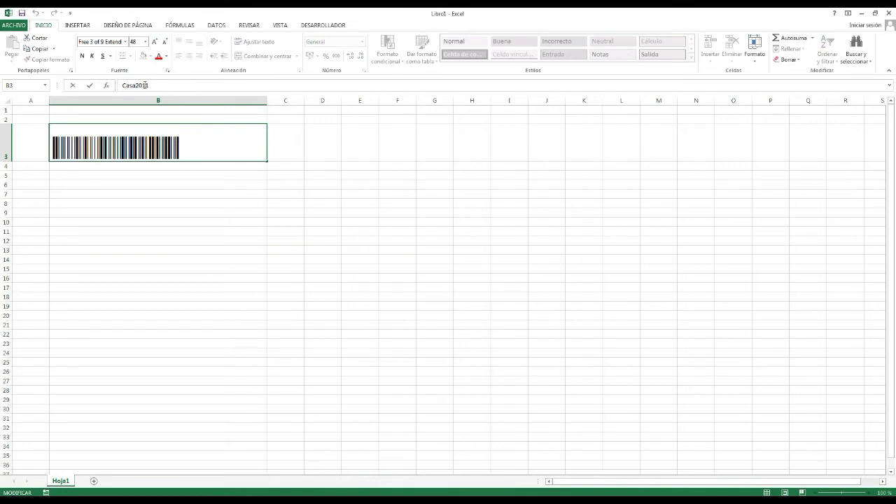
pyautogui.write('*')
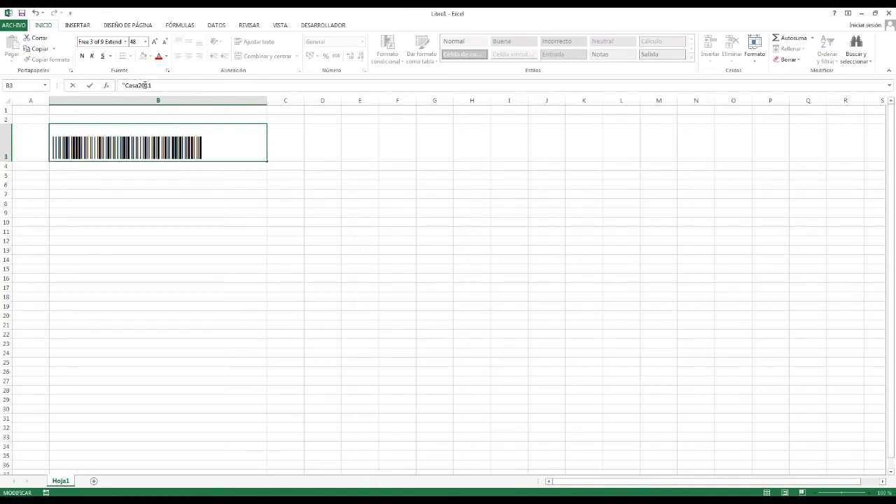
pyautogui.write('*')
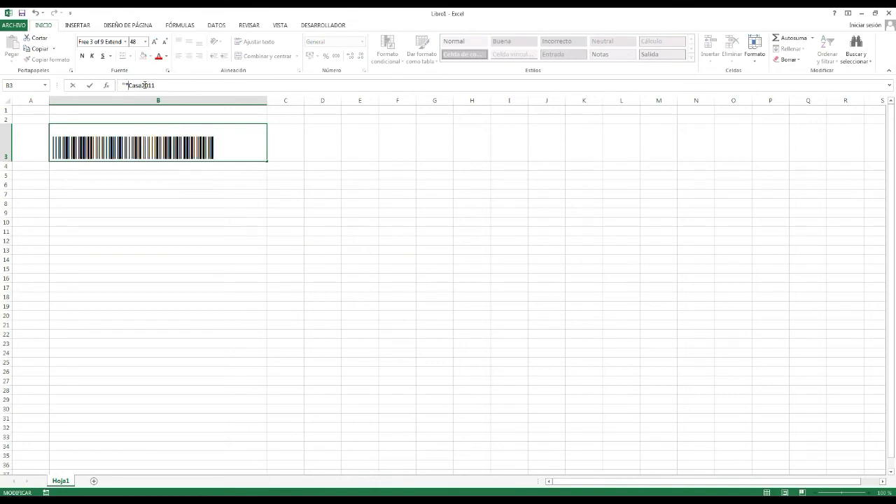
pyautogui.write('*')
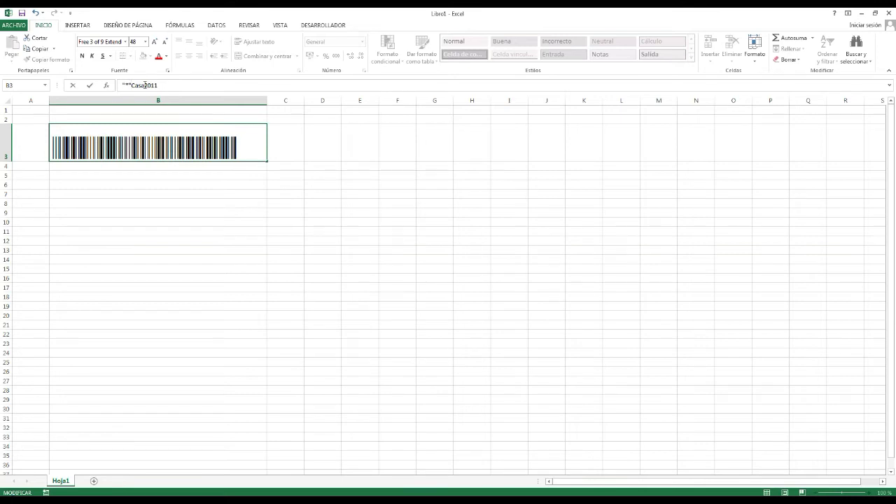
pyautogui.write('&')
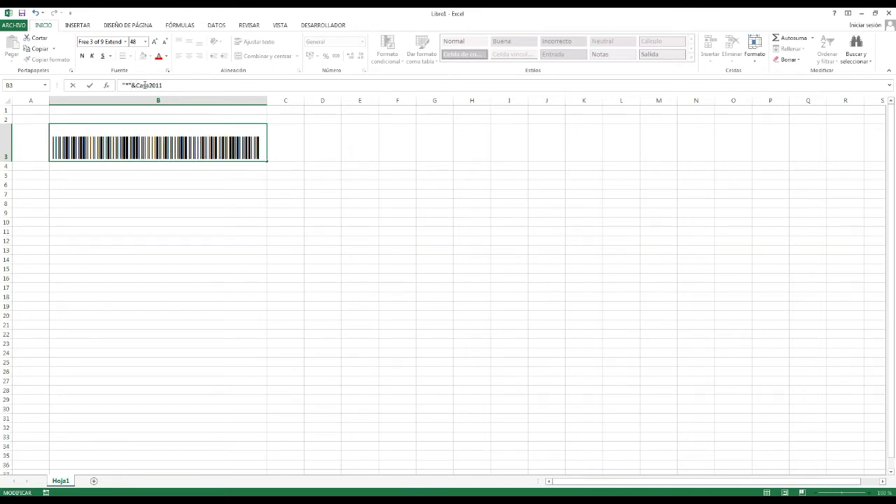
pyautogui.click(168, 85)
pyautogui.write('&')
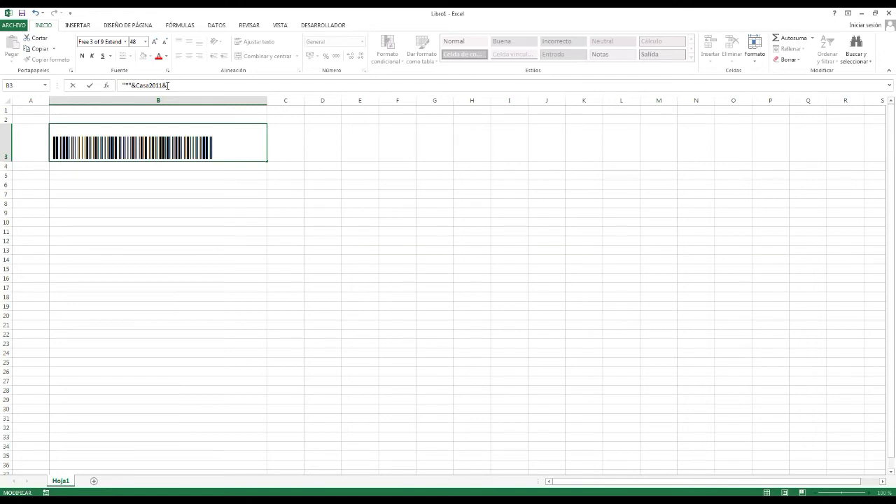
pyautogui.write('"*')
pyautogui.write('"*')
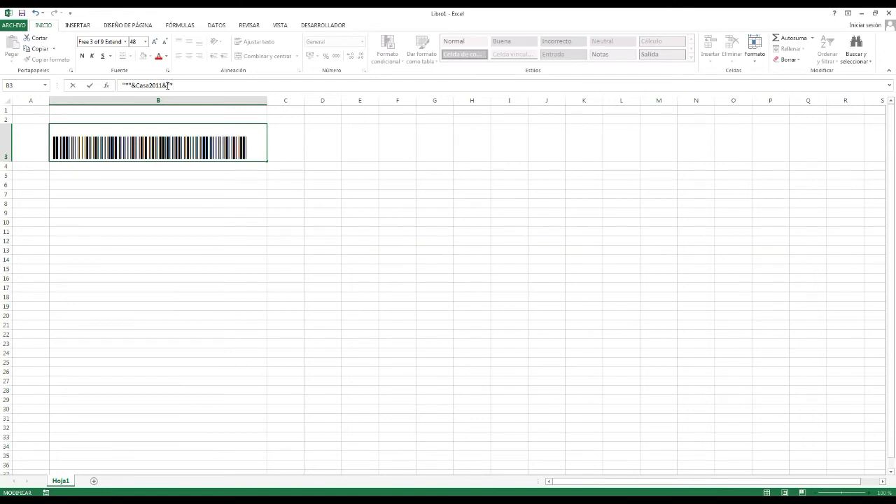
pyautogui.write('"')
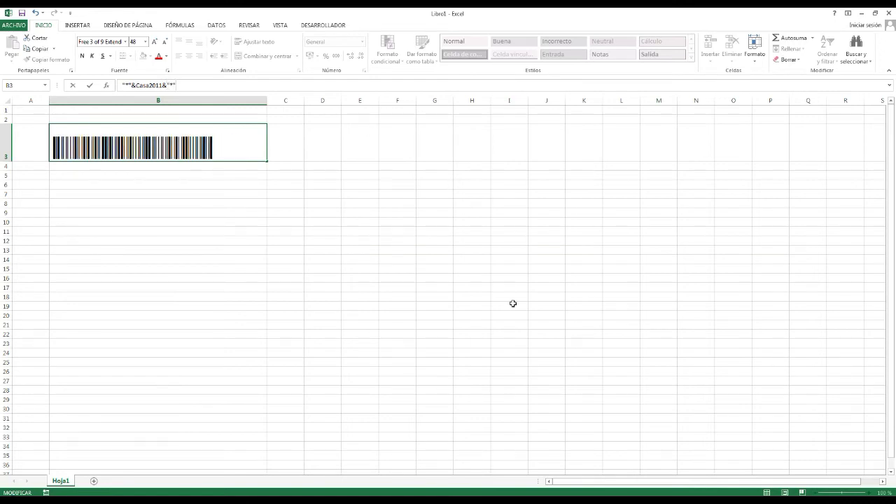
pyautogui.hotkey('alt', 'Tab')
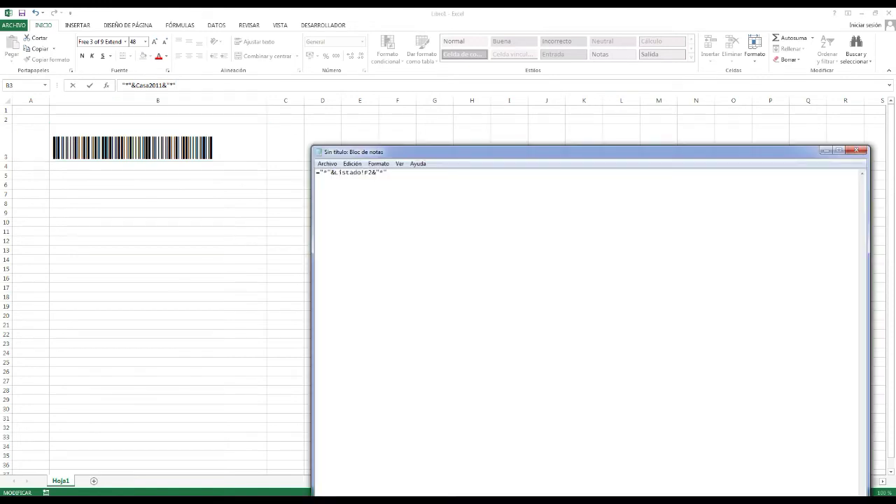
# Step: Commit the "*"&Casa2011&"*" entry in B3, shrink it to size 28, and middle-align it
pyautogui.hotkey('alt', 'Tab')
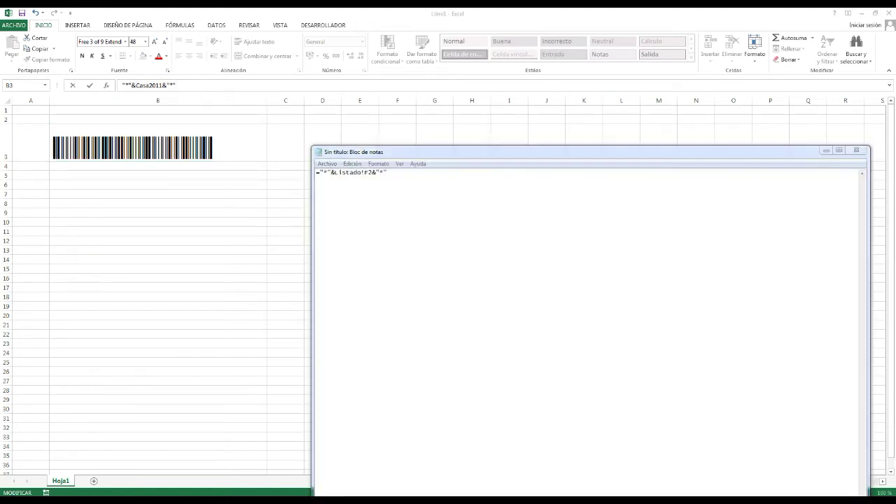
pyautogui.press('Return')
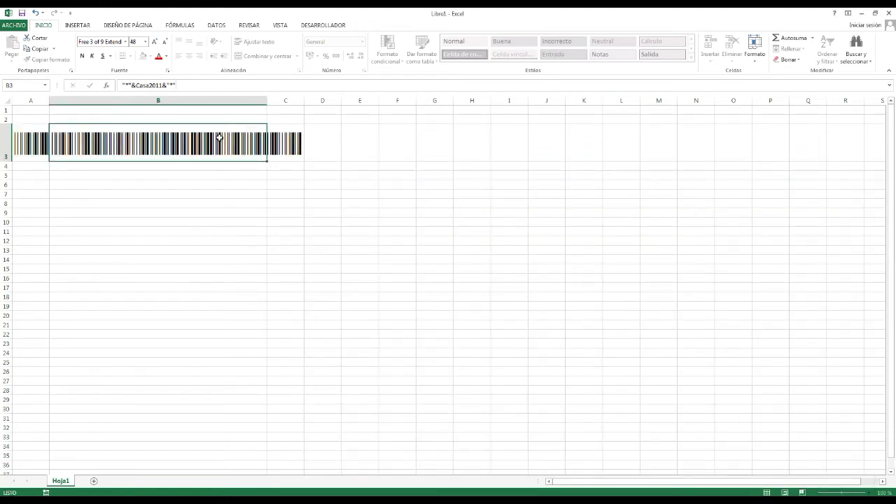
pyautogui.click(202, 146)
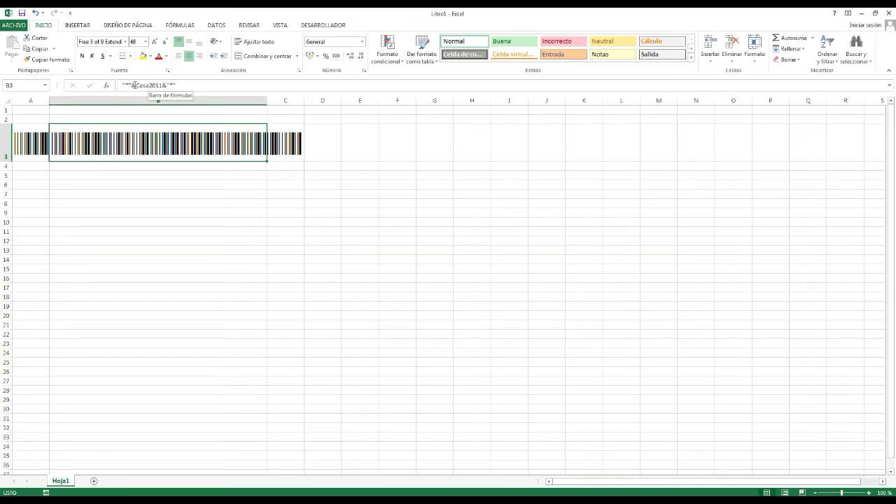
pyautogui.click(176, 205)
pyautogui.click(173, 149)
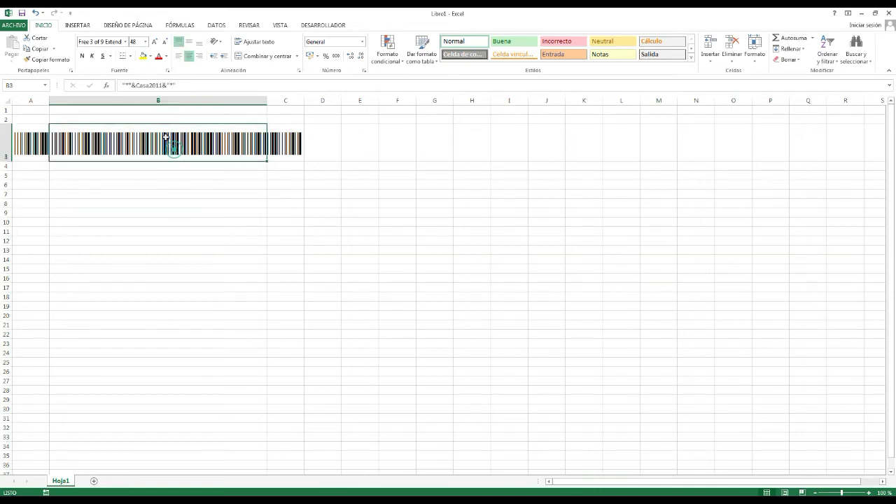
pyautogui.click(165, 43)
pyautogui.click(166, 44)
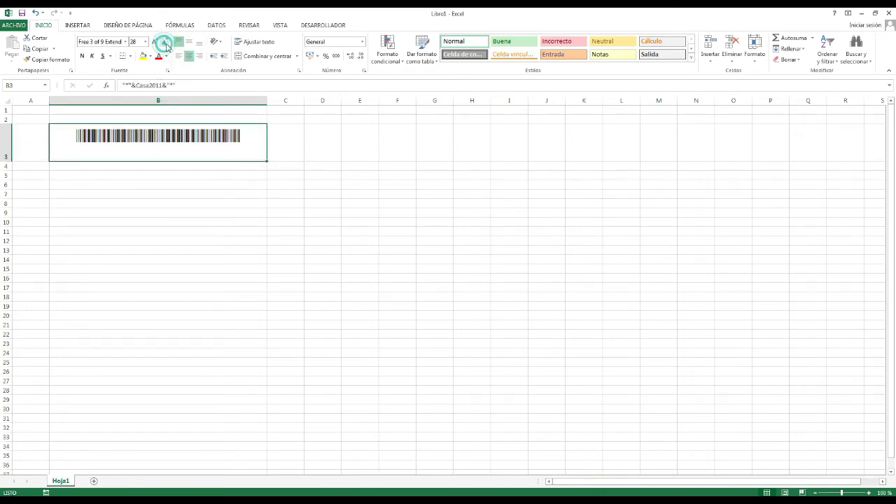
pyautogui.click(189, 42)
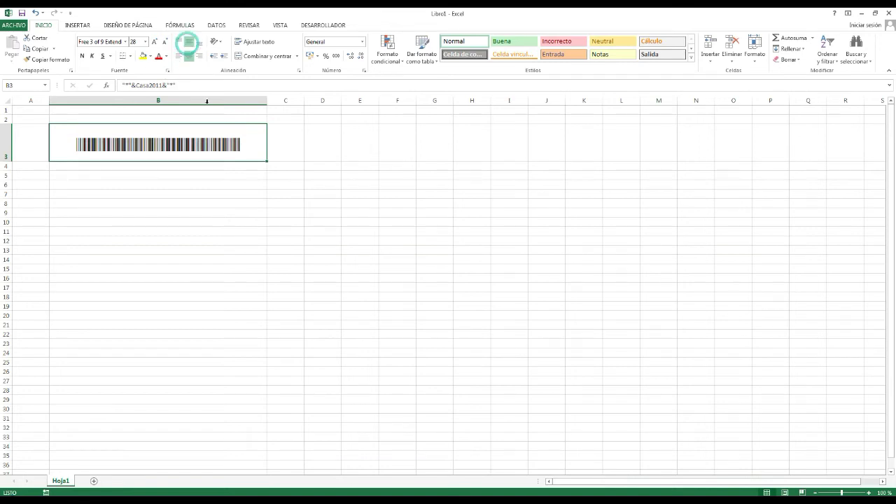
pyautogui.click(214, 190)
pyautogui.click(177, 148)
pyautogui.click(125, 42)
pyautogui.scroll(-2, 143, 280)
pyautogui.scroll(-4, 146, 286)
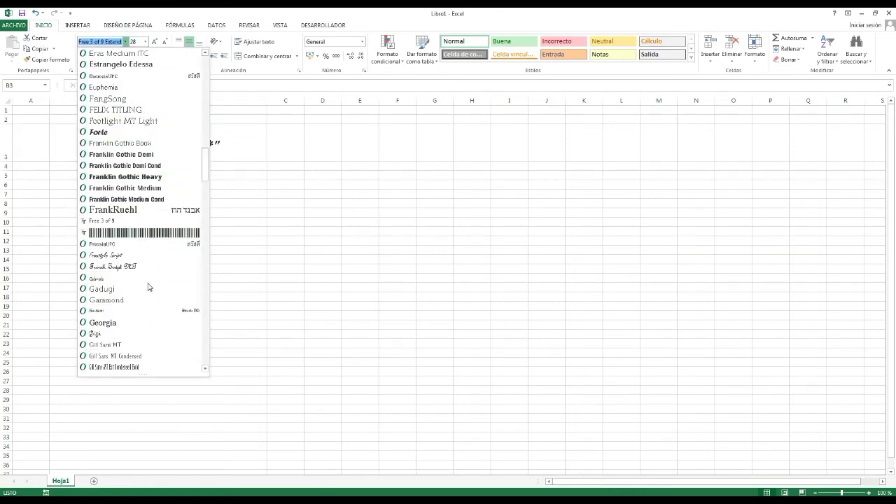
pyautogui.scroll(-3, 147, 286)
pyautogui.scroll(-3, 149, 287)
pyautogui.scroll(-5, 148, 287)
pyautogui.scroll(-5, 149, 287)
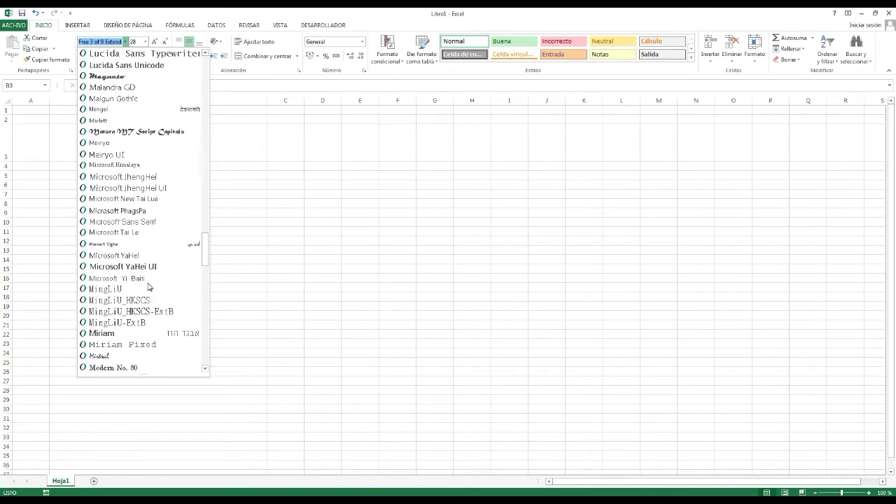
pyautogui.scroll(-5, 148, 286)
pyautogui.scroll(-5, 148, 287)
pyautogui.scroll(-3, 148, 286)
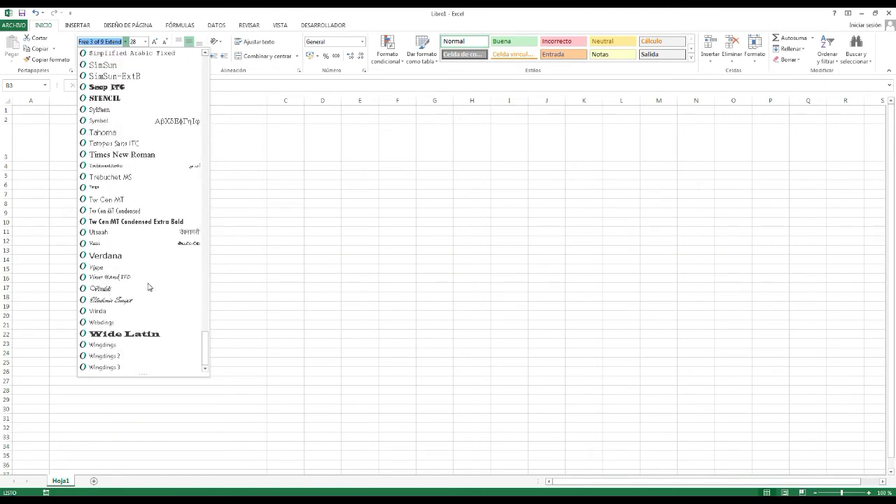
pyautogui.scroll(5, 148, 286)
pyautogui.scroll(5, 148, 287)
pyautogui.scroll(5, 148, 287)
pyautogui.scroll(5, 149, 287)
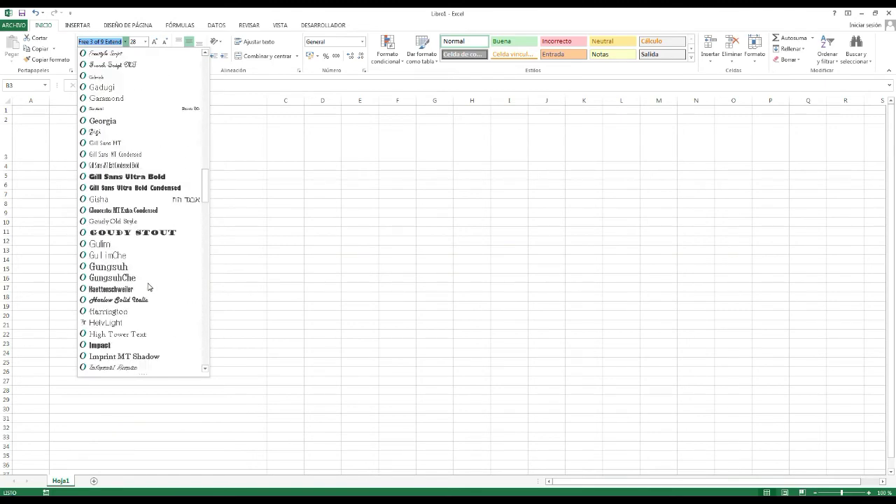
pyautogui.scroll(5, 148, 286)
pyautogui.scroll(5, 149, 286)
pyautogui.scroll(5, 148, 286)
pyautogui.scroll(5, 149, 286)
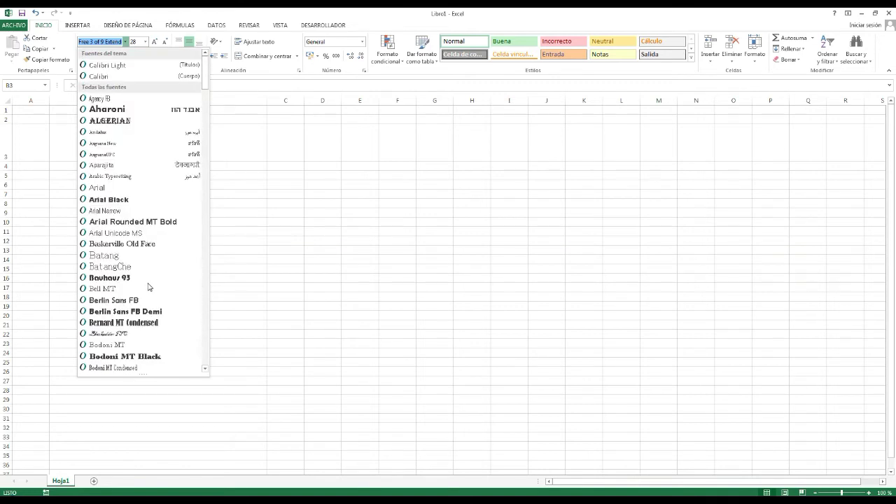
pyautogui.click(305, 236)
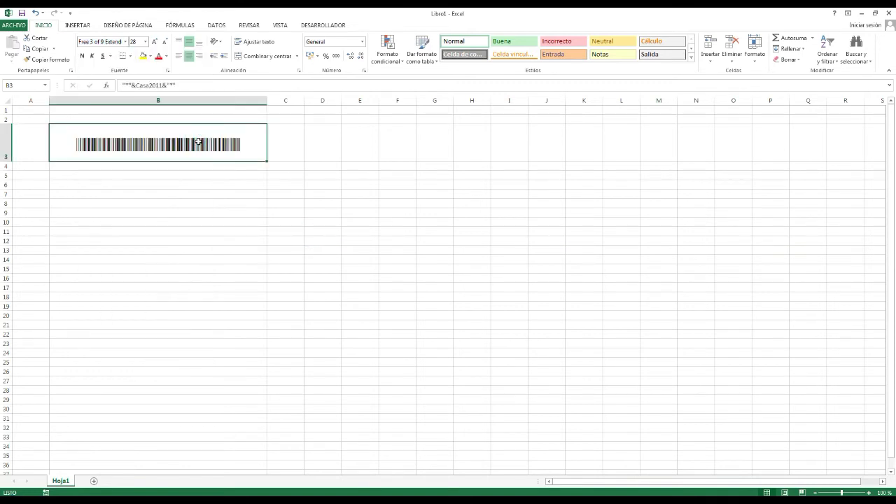
pyautogui.click(252, 212)
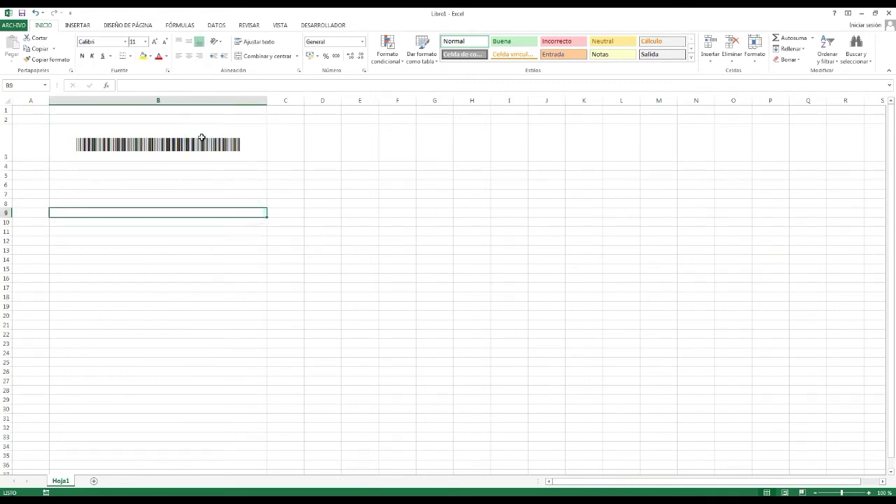
# Step: Enter Casa2115 in cell E3, then reselect barcode cell B3 to view its formula
pyautogui.click(201, 137)
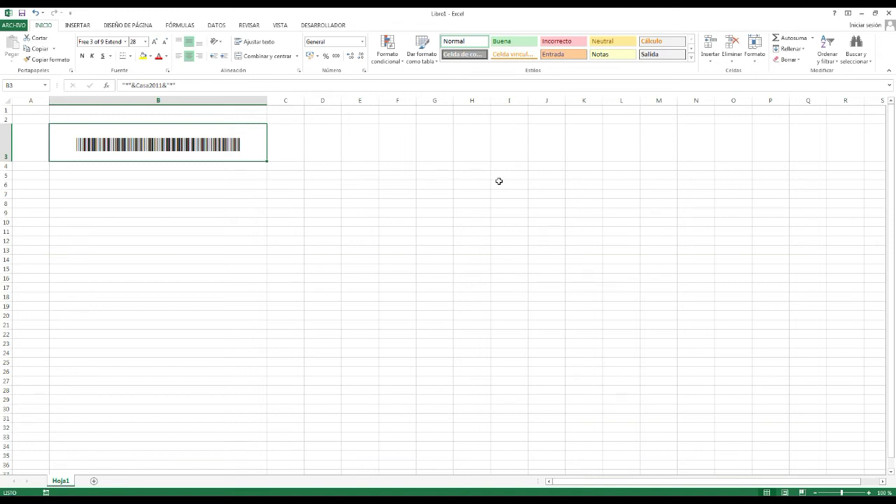
pyautogui.click(353, 146)
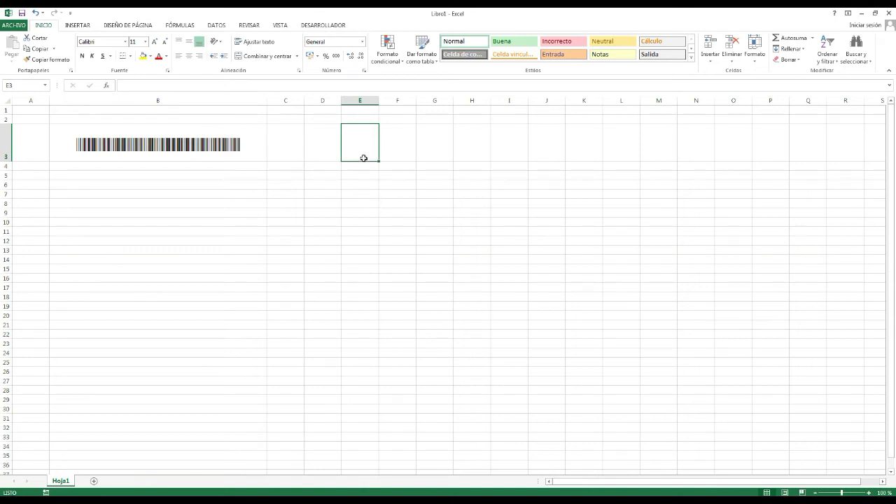
pyautogui.write('Casa2')
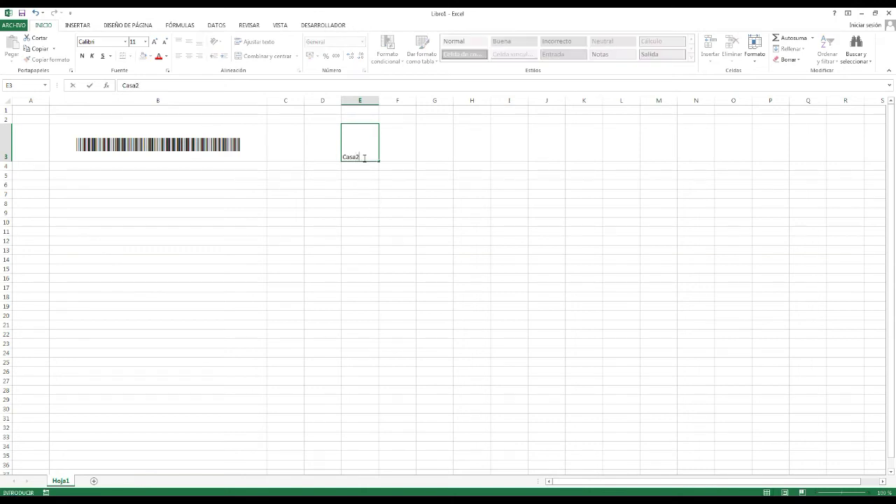
pyautogui.write('115')
pyautogui.click(376, 201)
pyautogui.click(365, 152)
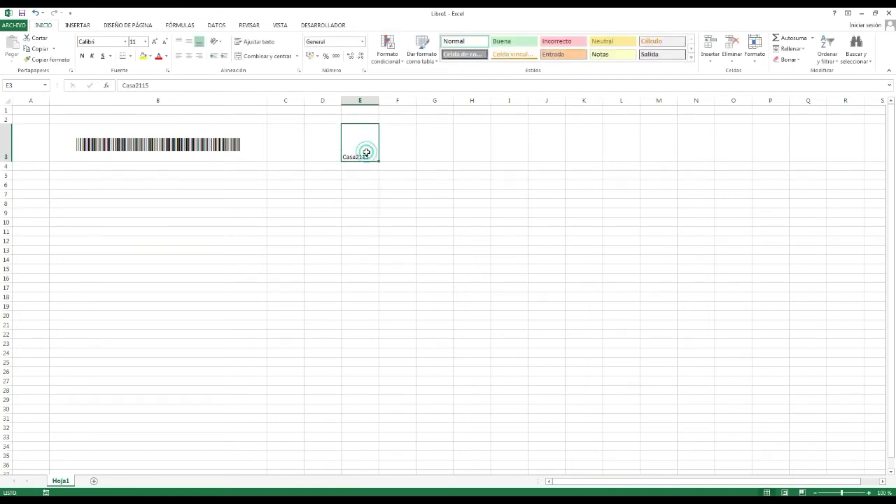
pyautogui.click(190, 144)
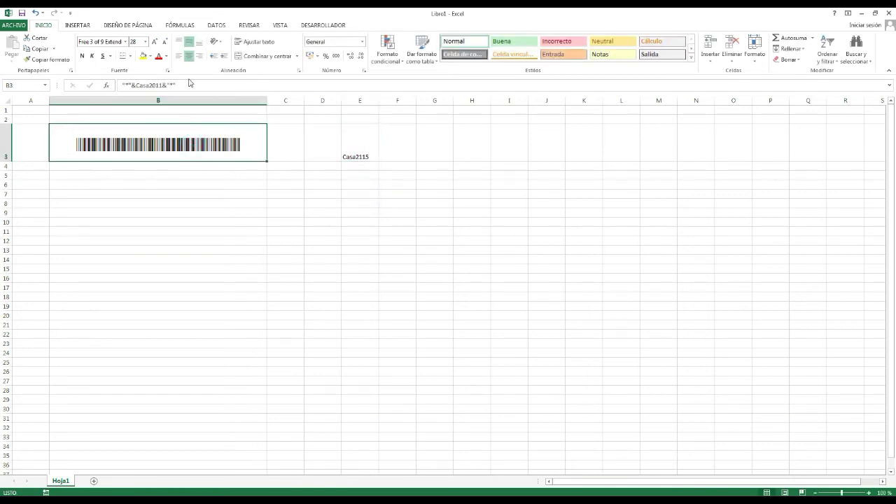
# Step: Rewrite B3's formula as ="*"&E3&"*" so the barcode encodes Casa2115
pyautogui.click(123, 86)
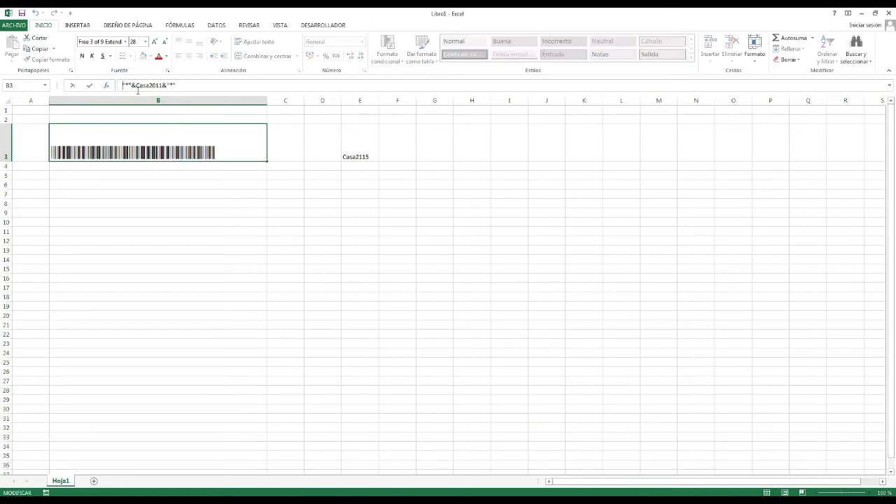
pyautogui.write('=')
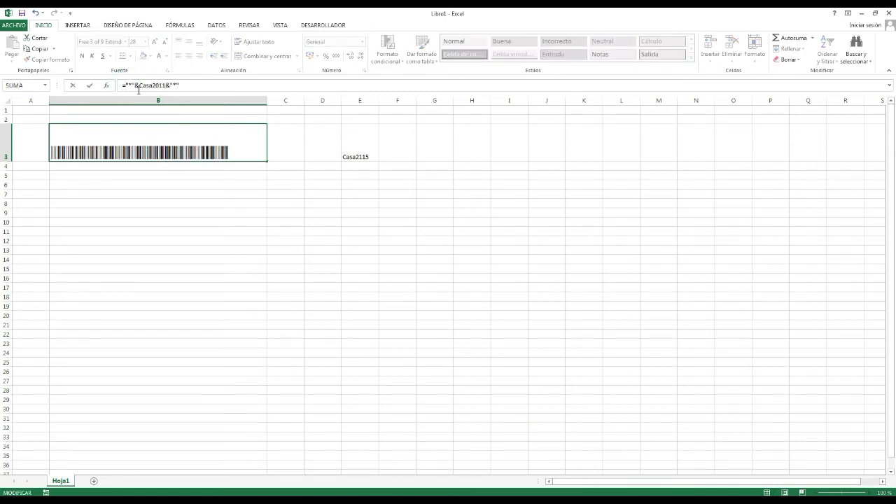
pyautogui.click(166, 85)
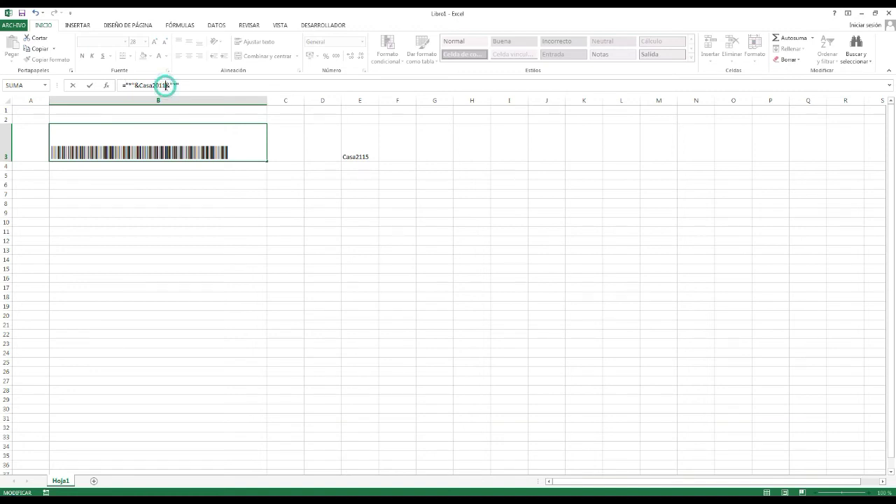
pyautogui.press('BackSpace')
pyautogui.press('BackSpace')
pyautogui.press('BackSpace')
pyautogui.press('BackSpace')
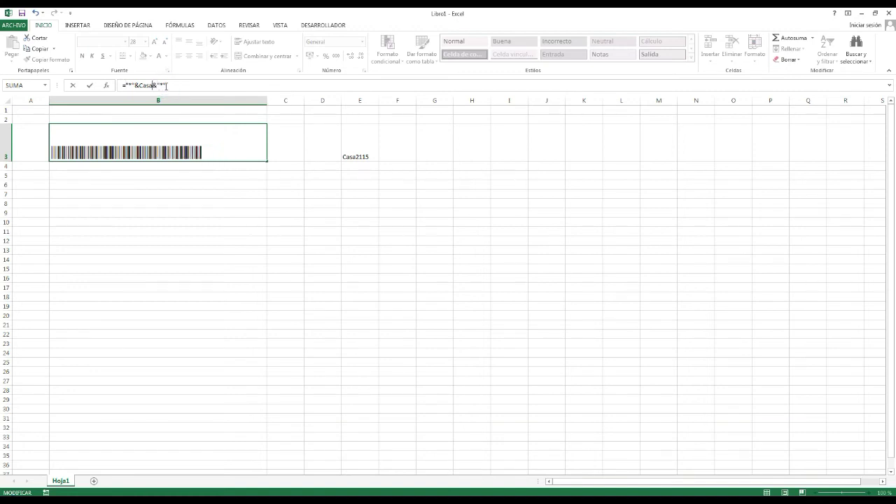
pyautogui.press('BackSpace')
pyautogui.press('BackSpace')
pyautogui.press('BackSpace')
pyautogui.press('BackSpace')
pyautogui.press('BackSpace')
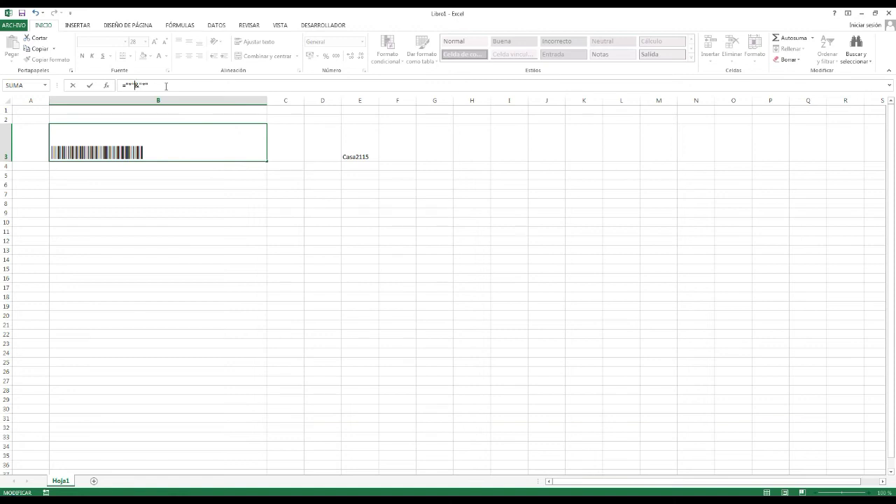
pyautogui.write('&E')
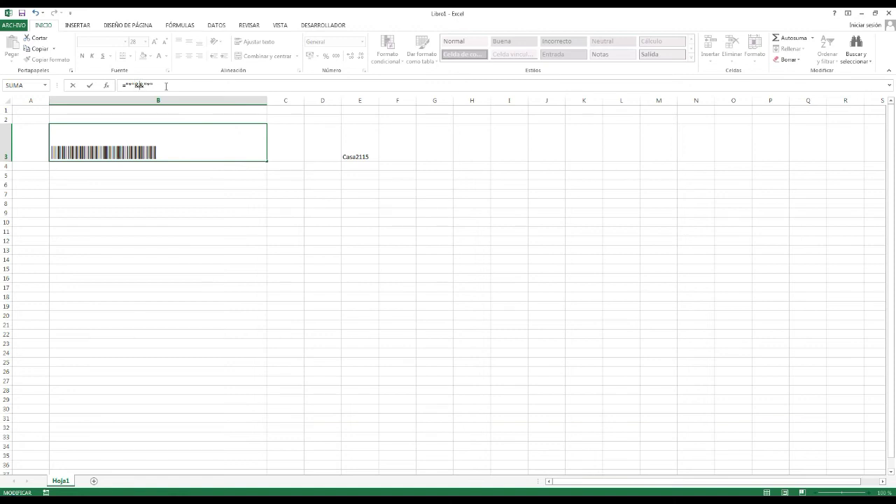
pyautogui.write('E')
pyautogui.write('3')
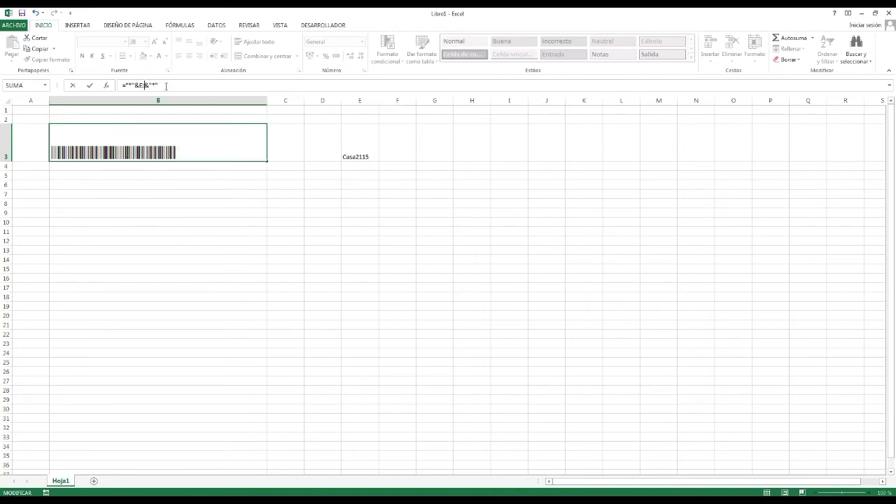
pyautogui.write('3')
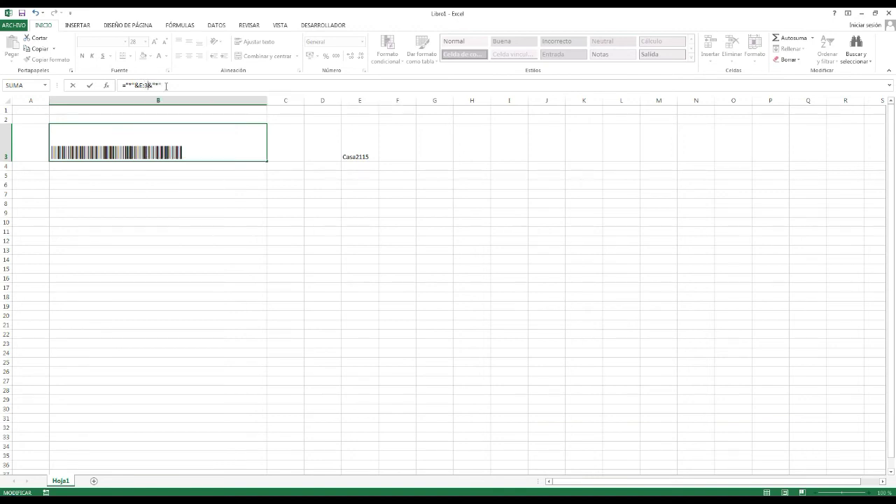
pyautogui.hotkey('ctrl', 'Return')
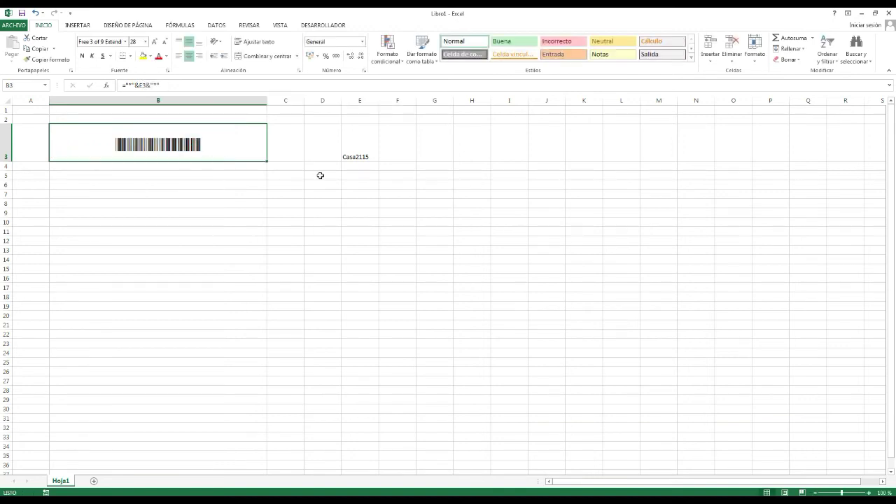
# Step: Replace Casa2115 in E3 with Lolodelolo and check the updated barcode in B3
pyautogui.click(352, 152)
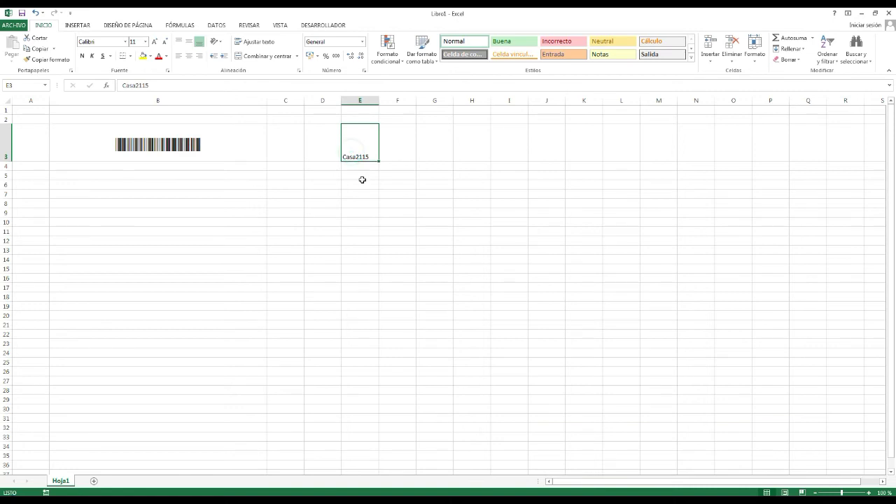
pyautogui.click(218, 144)
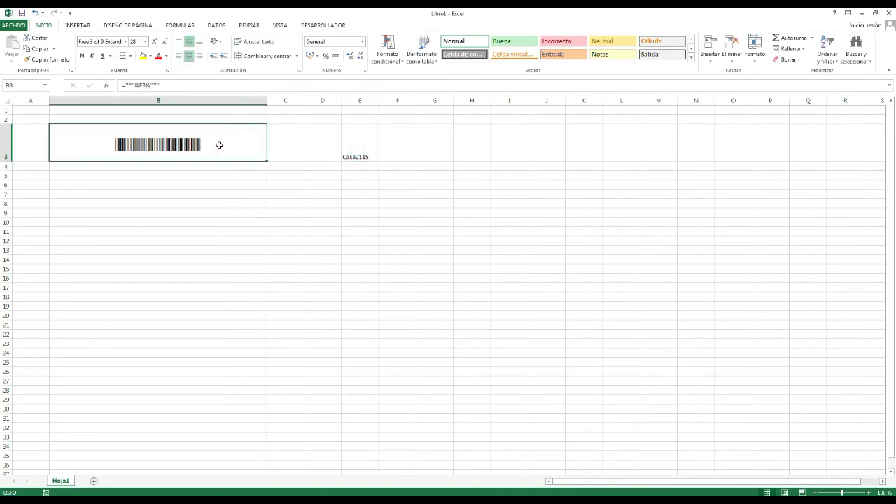
pyautogui.click(354, 154)
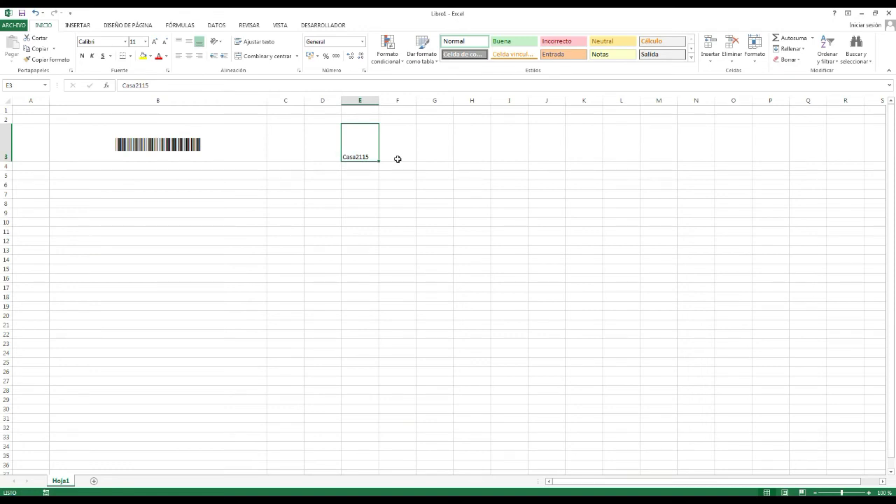
pyautogui.write('Lolo')
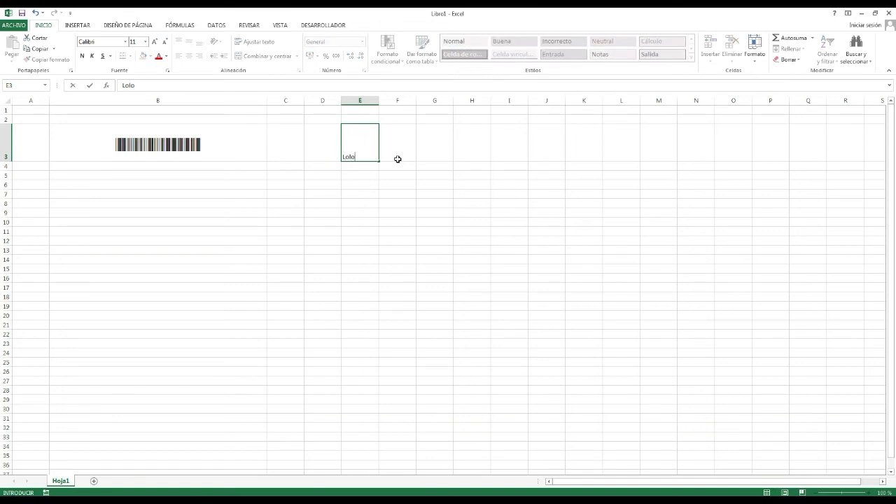
pyautogui.write('delolo')
pyautogui.press('Return')
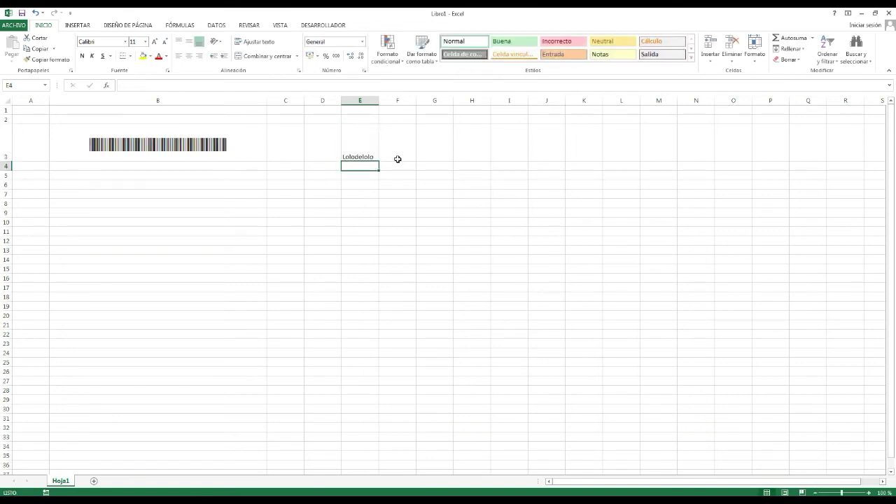
pyautogui.click(204, 143)
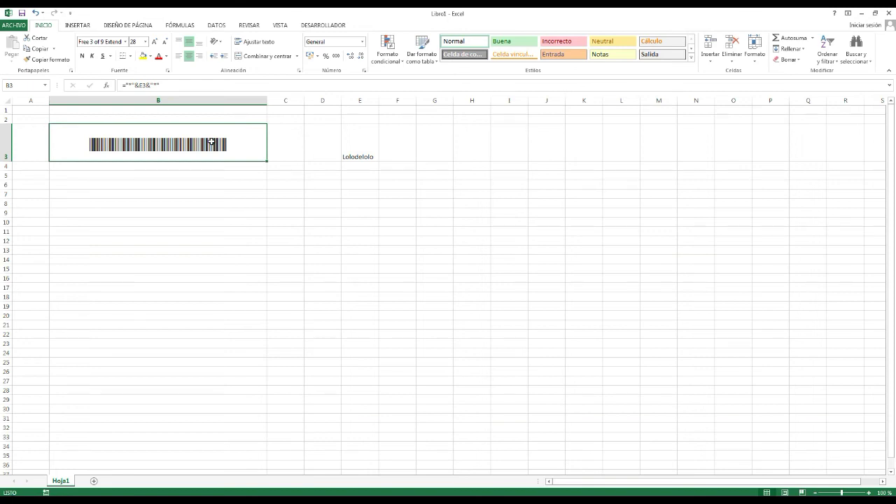
# Step: Narrow column B to fit the barcode
pyautogui.moveTo(267, 100); pyautogui.dragTo(212, 100)
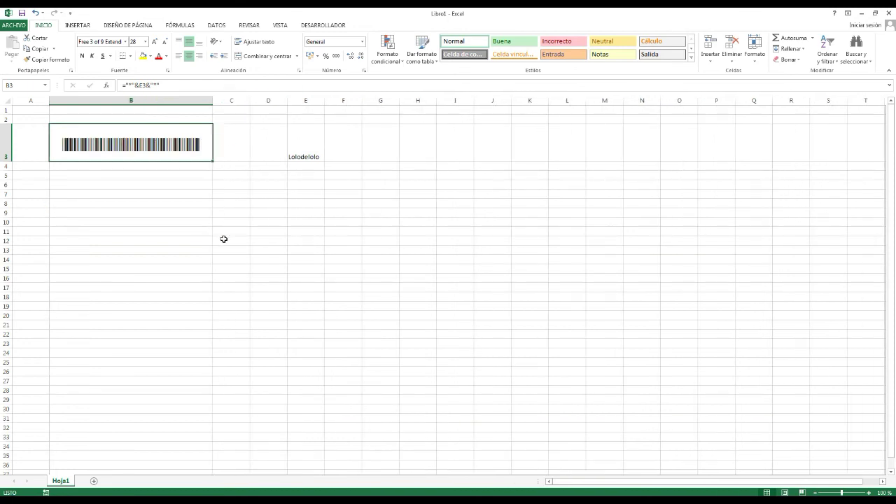
pyautogui.click(224, 240)
pyautogui.click(149, 147)
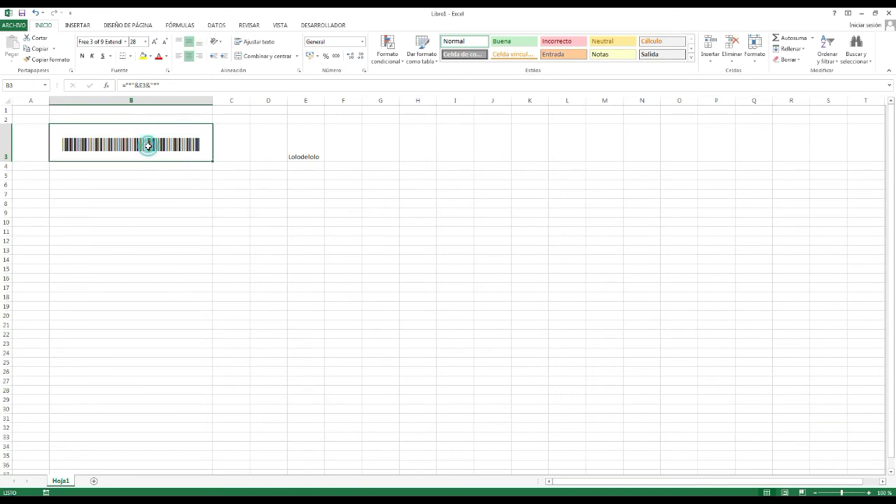
pyautogui.click(223, 223)
# Step: Enter the label Tomate Libra in cell B2
pyautogui.click(120, 122)
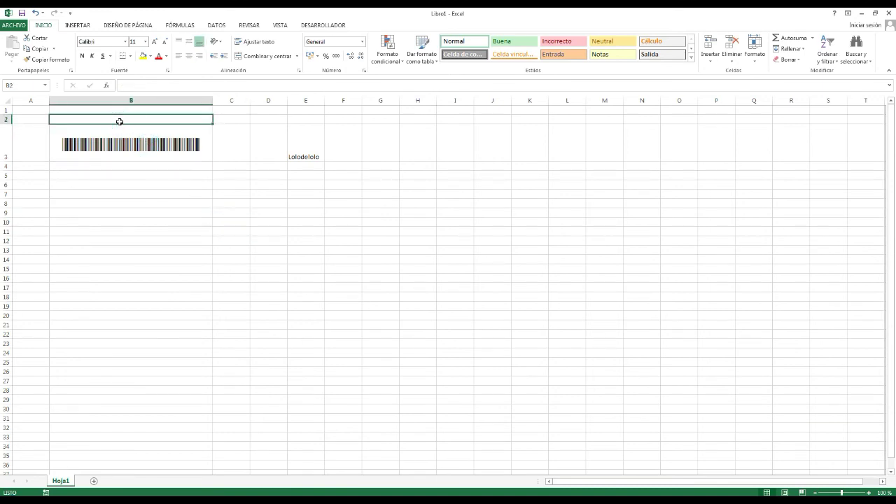
pyautogui.write('Tom')
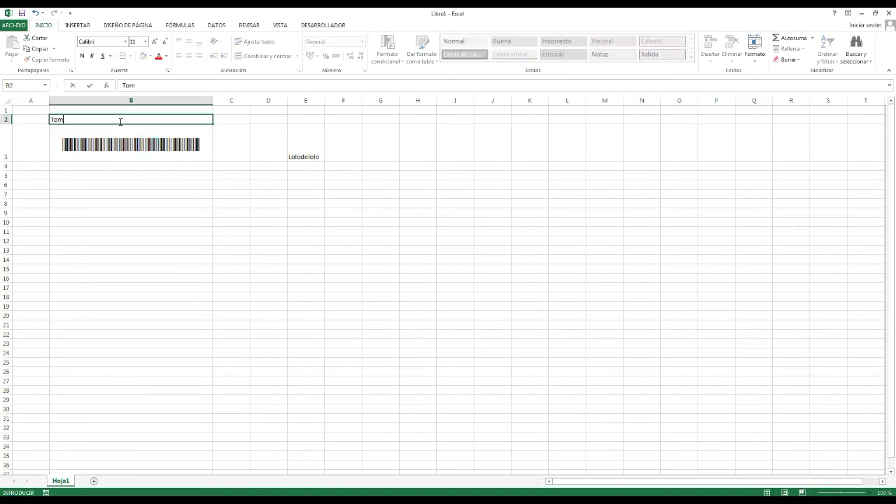
pyautogui.write('ate Li')
pyautogui.write('bre')
pyautogui.press('BackSpace')
pyautogui.write('a')
pyautogui.click(150, 238)
# Step: Center the Tomate Libra label horizontally and vertically in B2
pyautogui.click(117, 119)
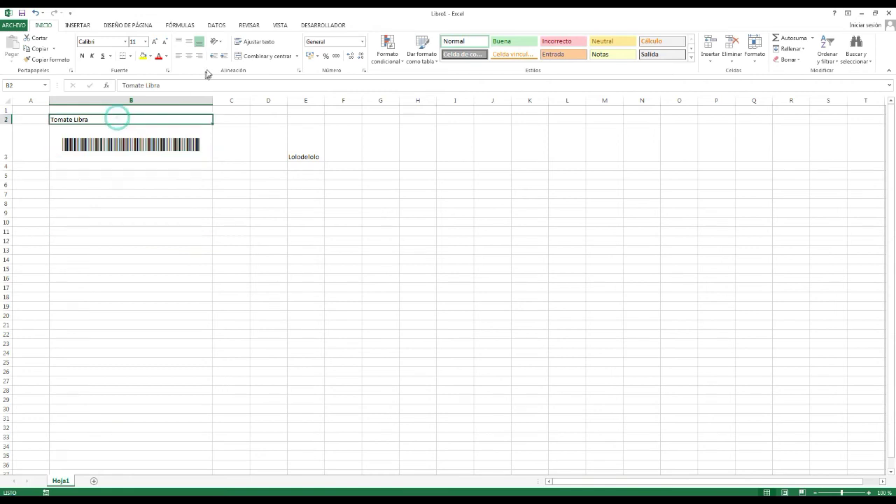
pyautogui.click(189, 55)
pyautogui.click(188, 42)
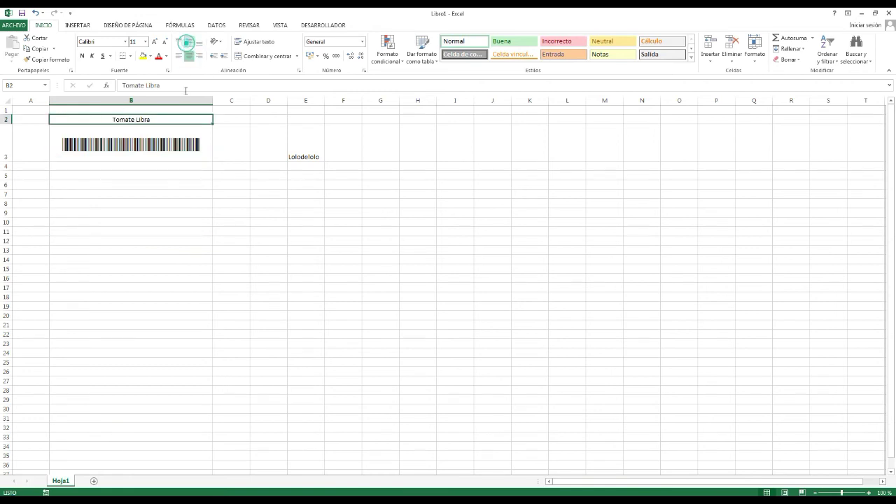
pyautogui.click(203, 180)
pyautogui.click(150, 158)
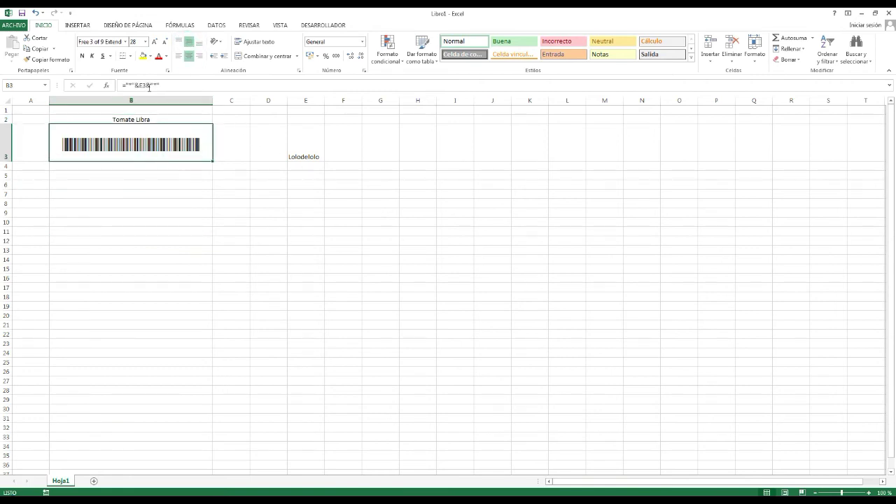
# Step: Change E3 to 15,50 and check the shorter barcode it produces in B3
pyautogui.click(306, 156)
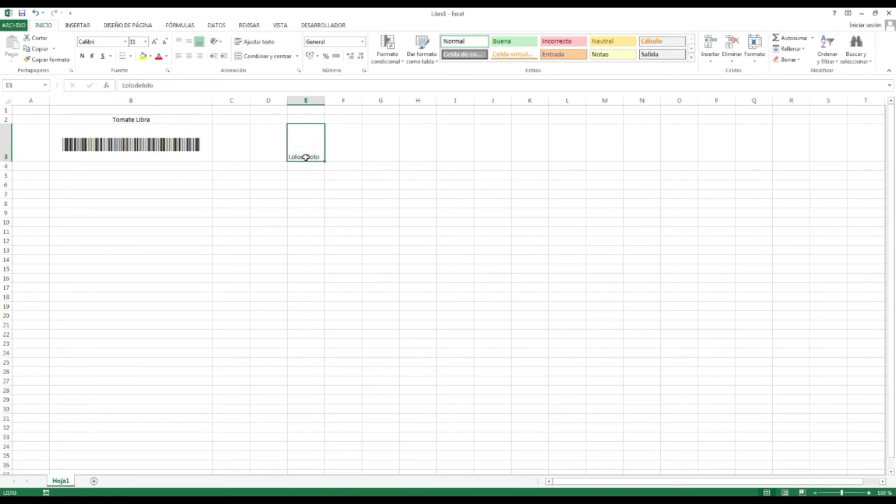
pyautogui.write('15,')
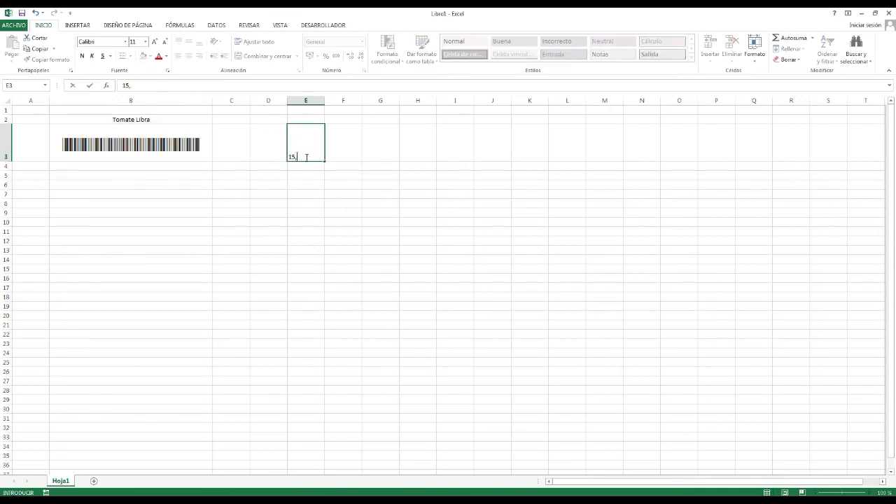
pyautogui.write('50')
pyautogui.press('Return')
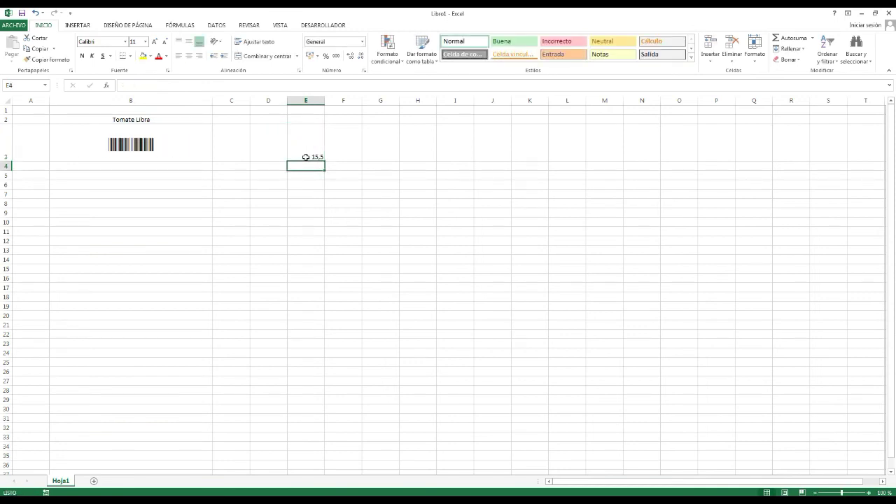
pyautogui.click(175, 154)
pyautogui.click(336, 212)
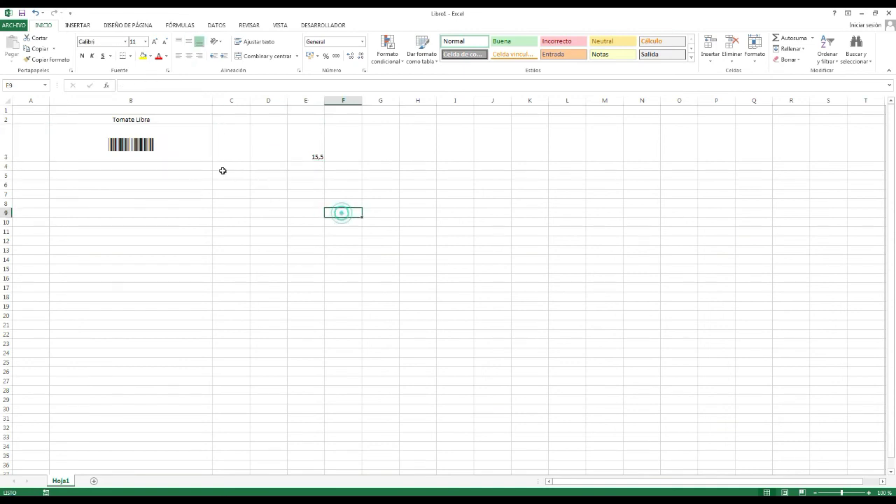
pyautogui.click(147, 116)
pyautogui.click(141, 142)
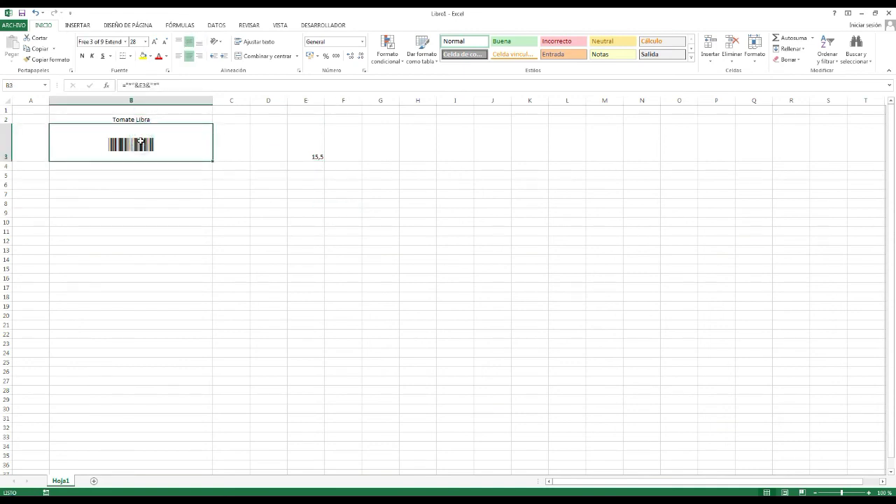
pyautogui.click(295, 158)
pyautogui.click(172, 144)
pyautogui.click(206, 240)
pyautogui.click(159, 144)
pyautogui.press('Down')
pyautogui.press('Down')
pyautogui.press('Down')
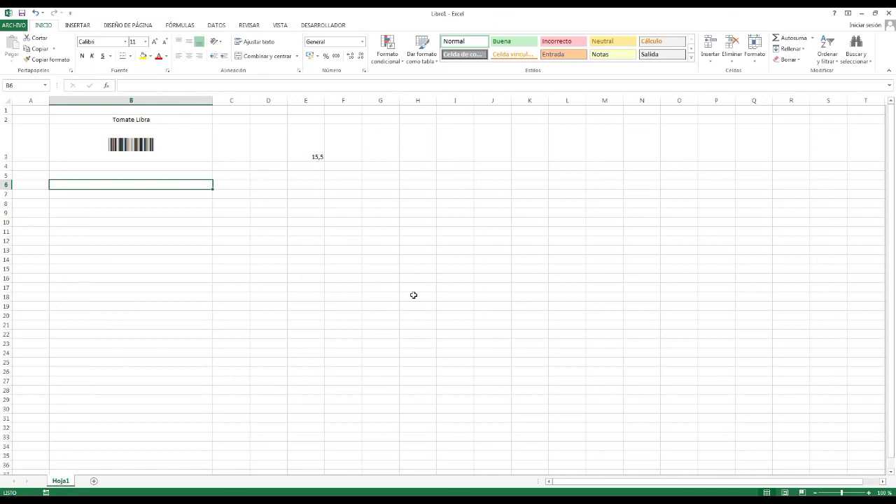
pyautogui.click(153, 151)
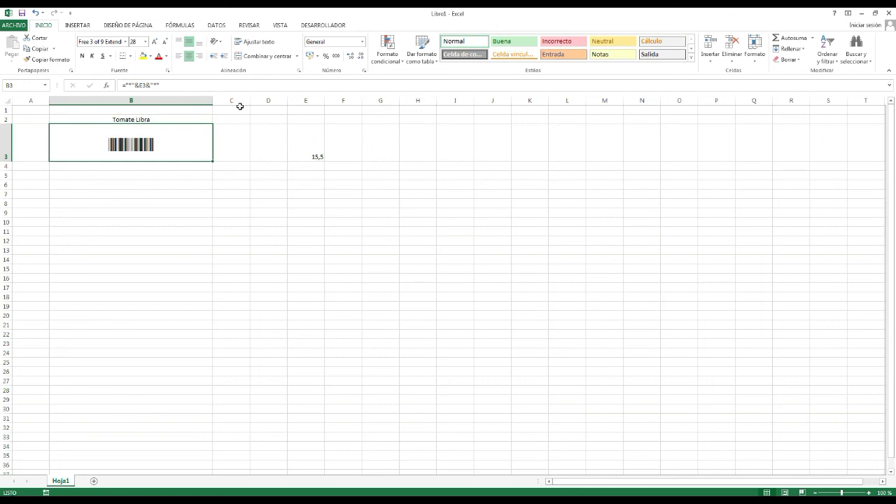
pyautogui.click(258, 187)
pyautogui.click(154, 146)
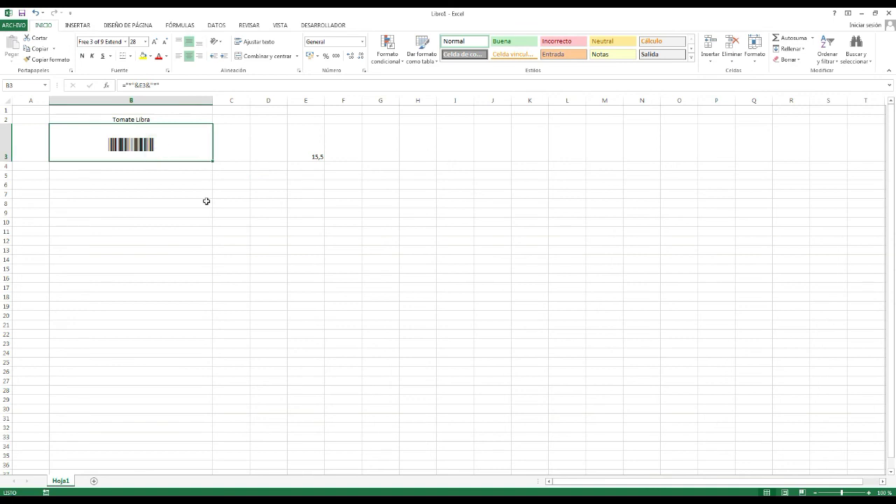